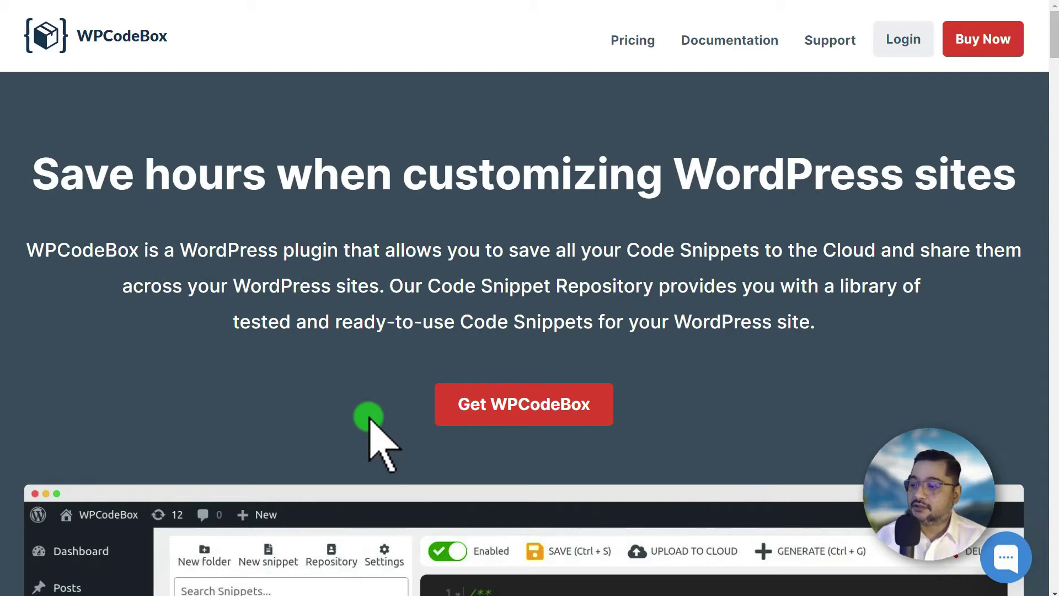
Scroll through the WPCodeBox feature overview, then bring up the Website 1 snippet list.
scroll(368, 418, "down", 6)
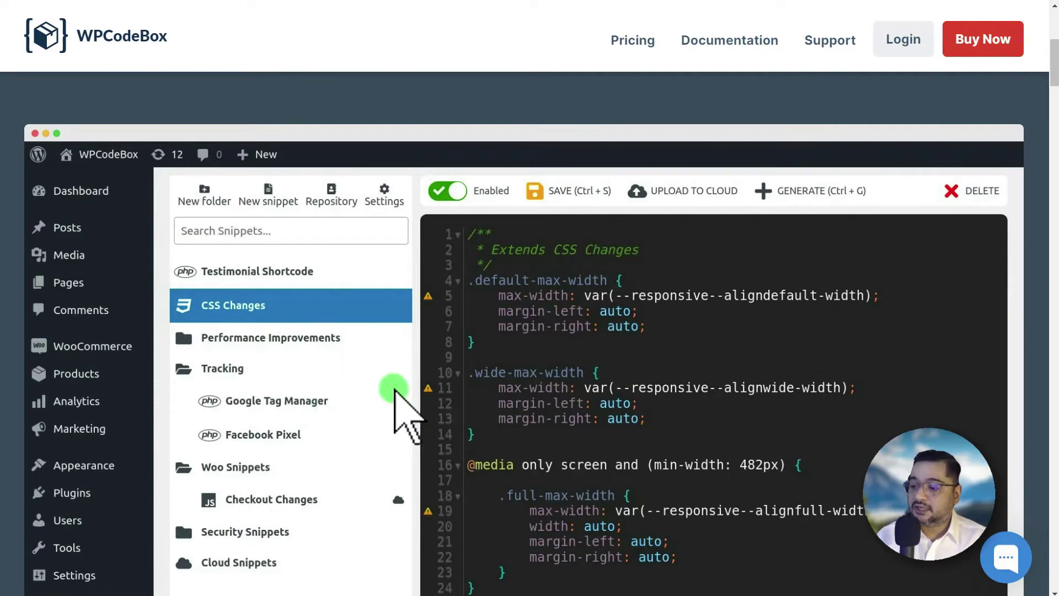
scroll(393, 389, "down", 10)
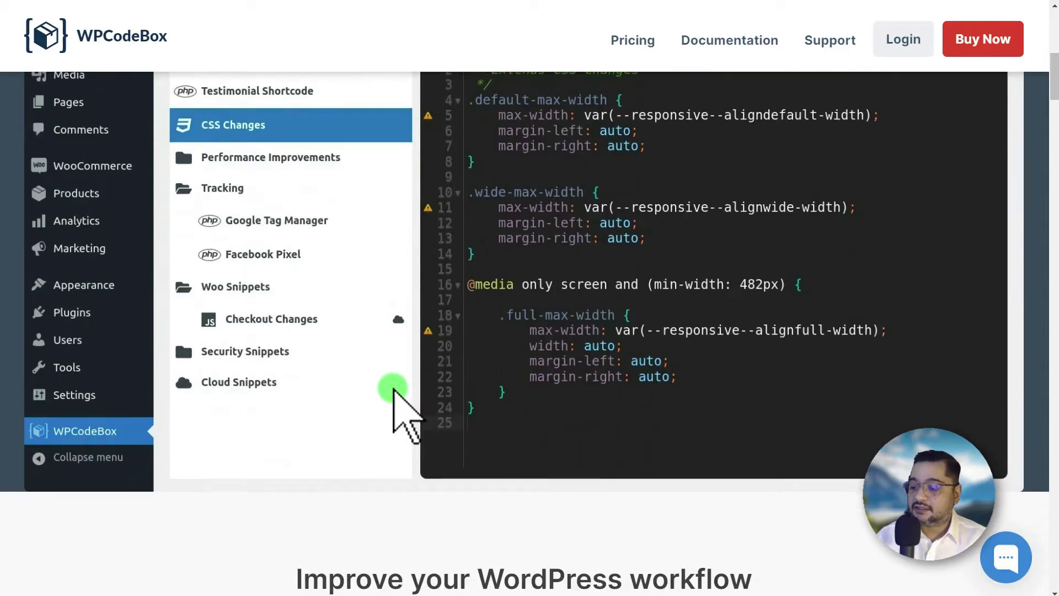
scroll(393, 389, "down", 15)
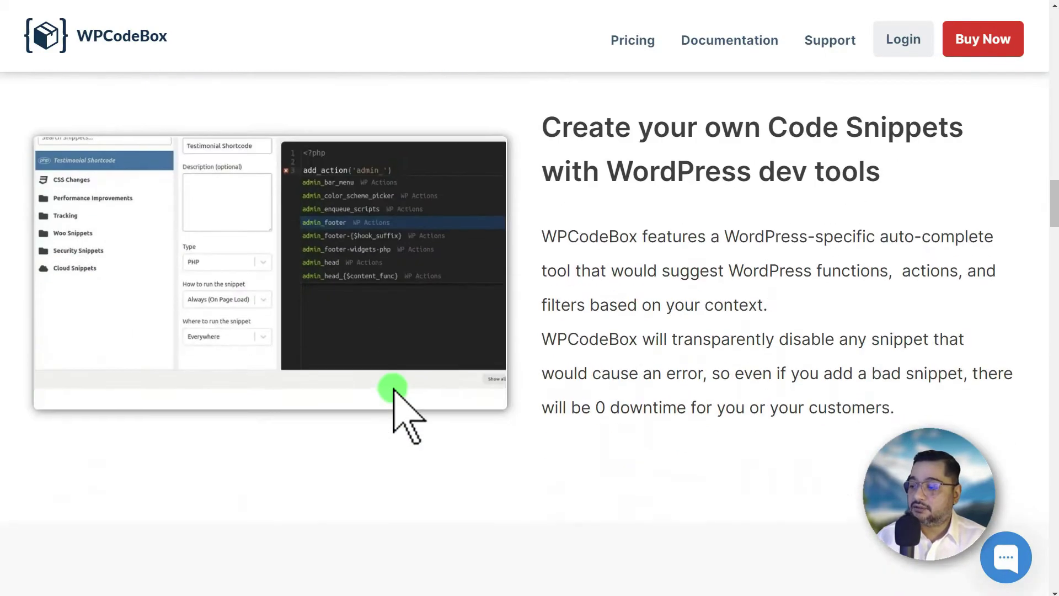
scroll(393, 388, "down", 5)
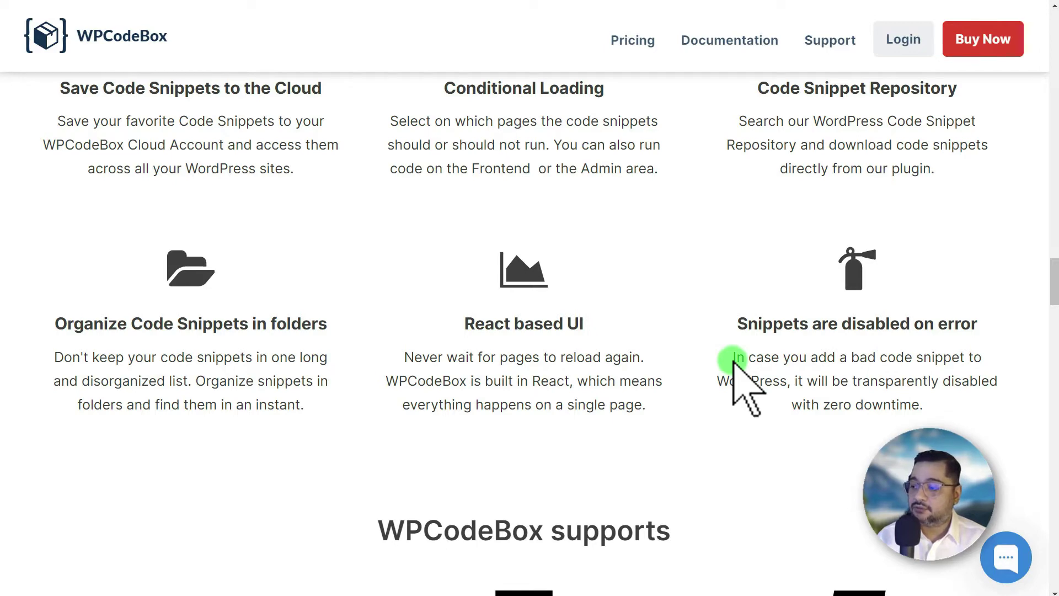
scroll(733, 361, "up", 3)
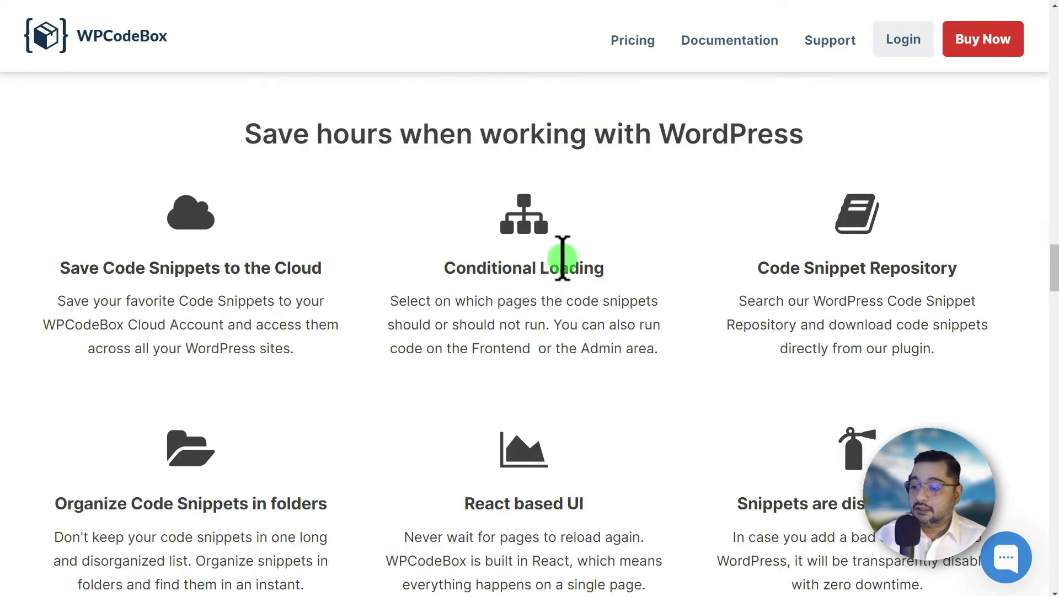
left_click_drag(605, 268, 446, 268)
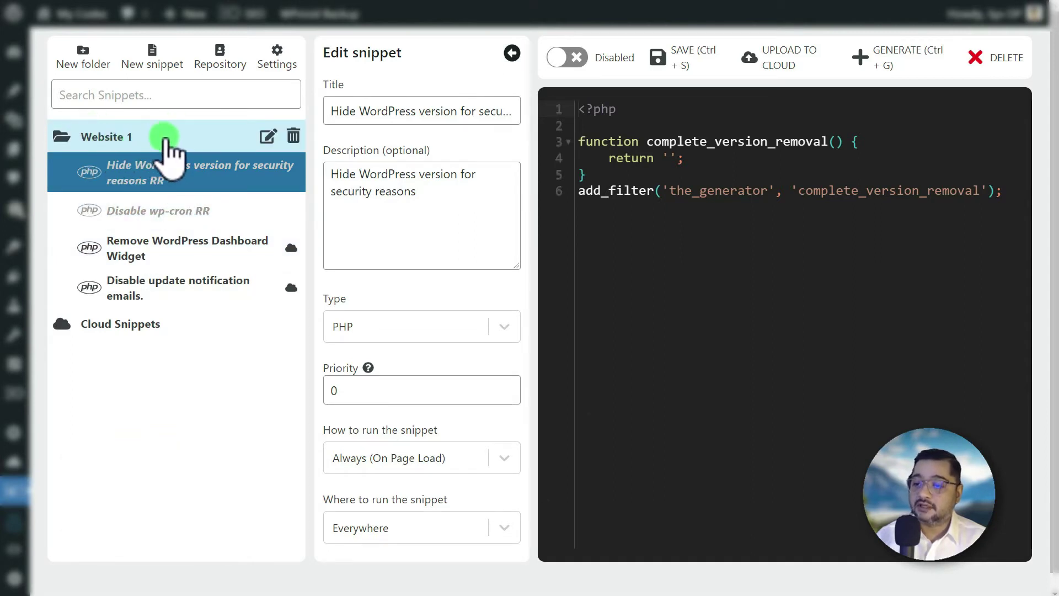
Look through the Website 1 snippets and settle on Remove WordPress Dashboard Widget.
left_click(177, 209)
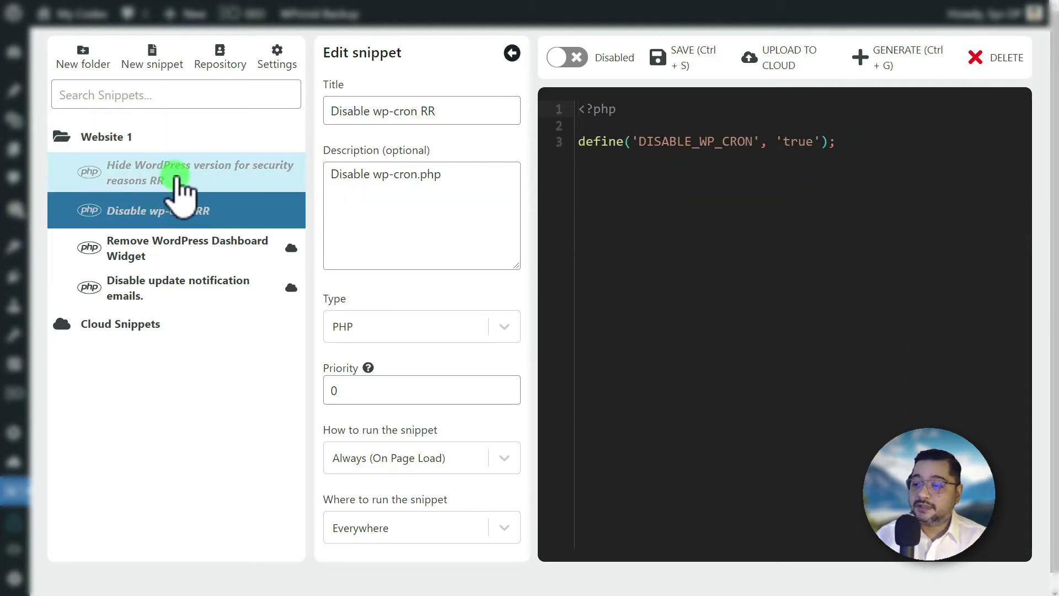
left_click(176, 179)
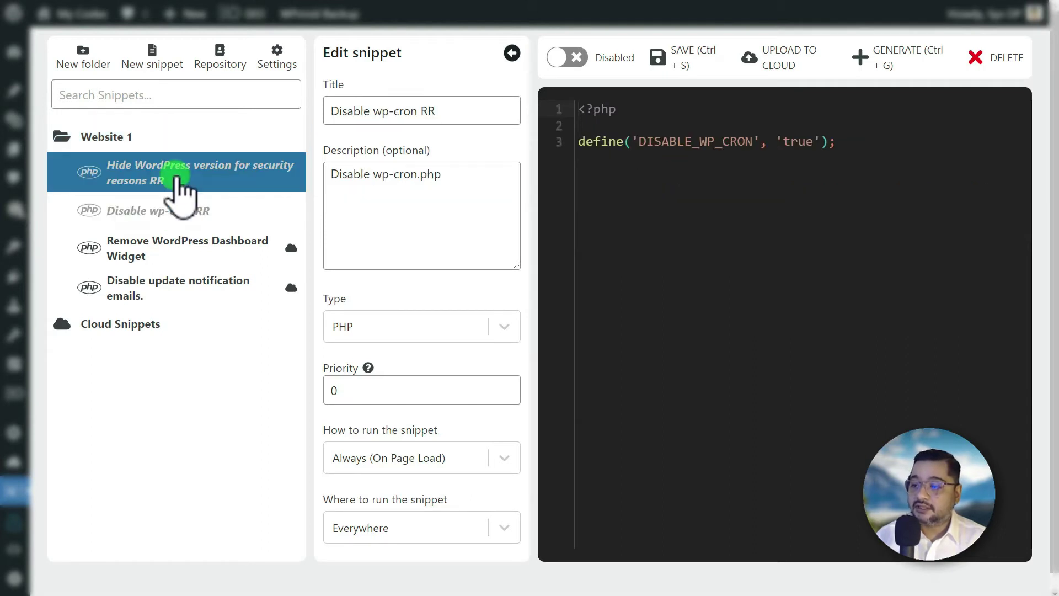
left_click(176, 251)
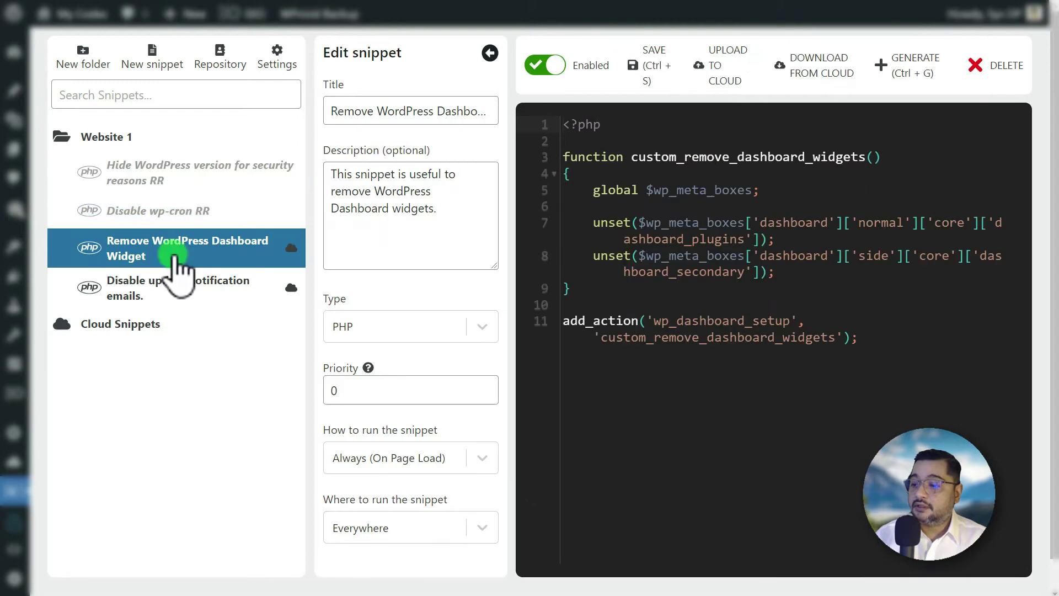
left_click(182, 287)
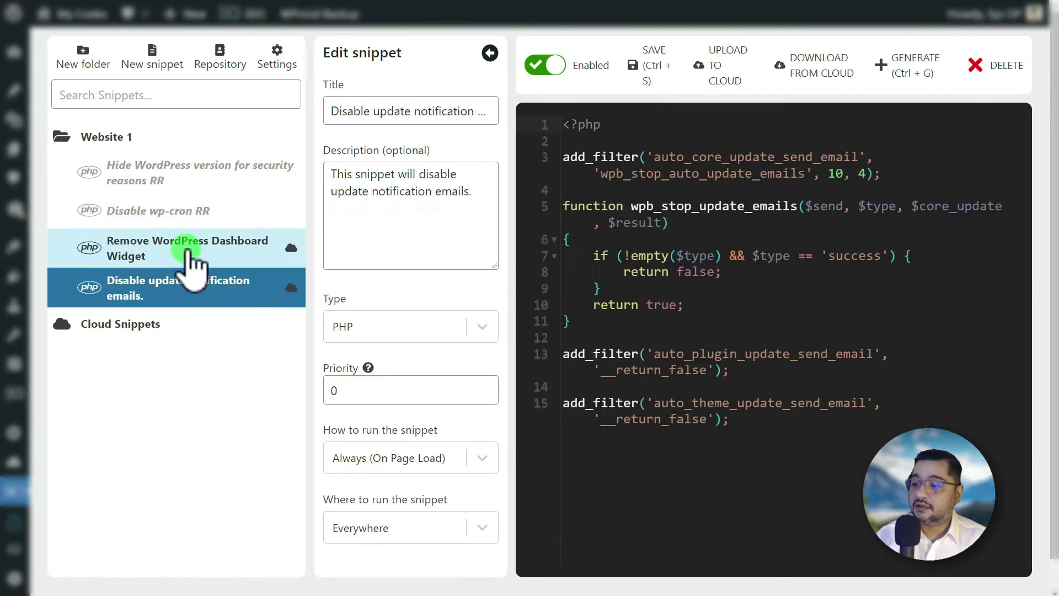
left_click(186, 249)
Keep the snippet as PHP running always on page load, and bring up the location choices.
left_click(484, 325)
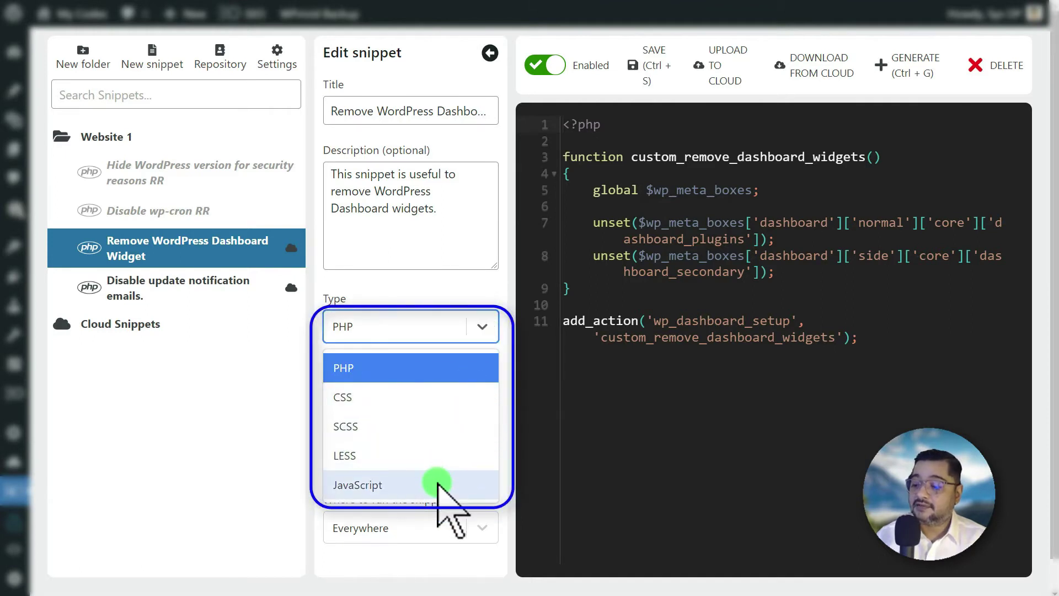
key("Escape")
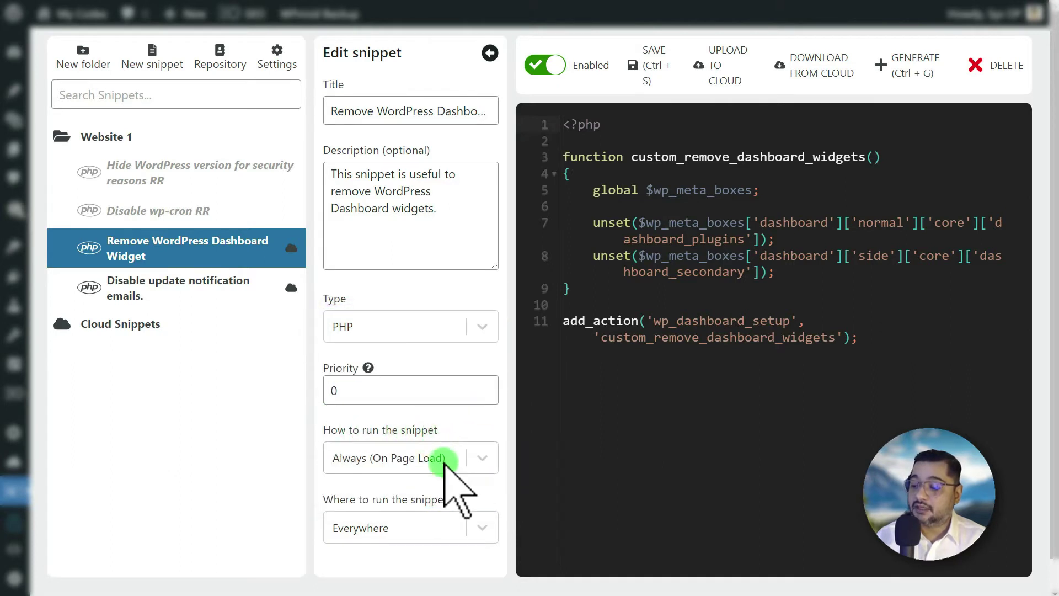
left_click(481, 458)
left_click(481, 457)
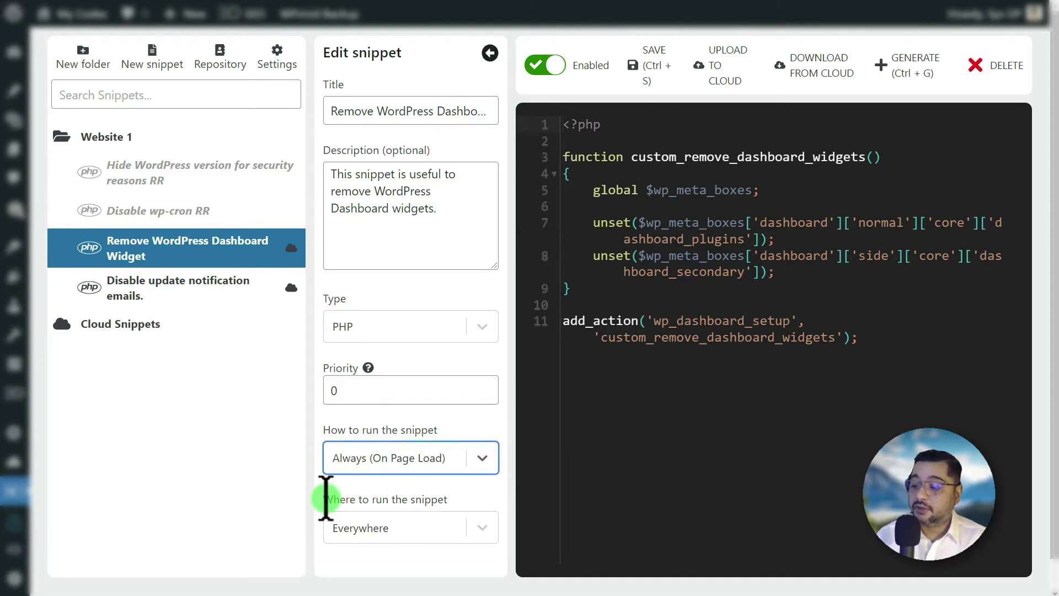
left_click(481, 529)
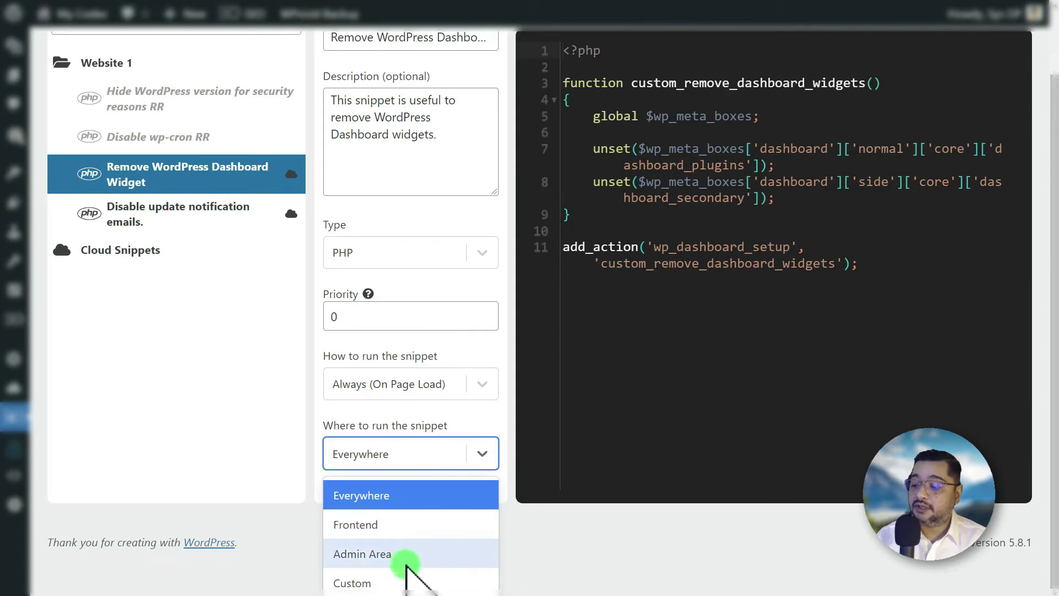
Switch the snippet to a custom location with the condition Current Post Type Is Page.
left_click(402, 583)
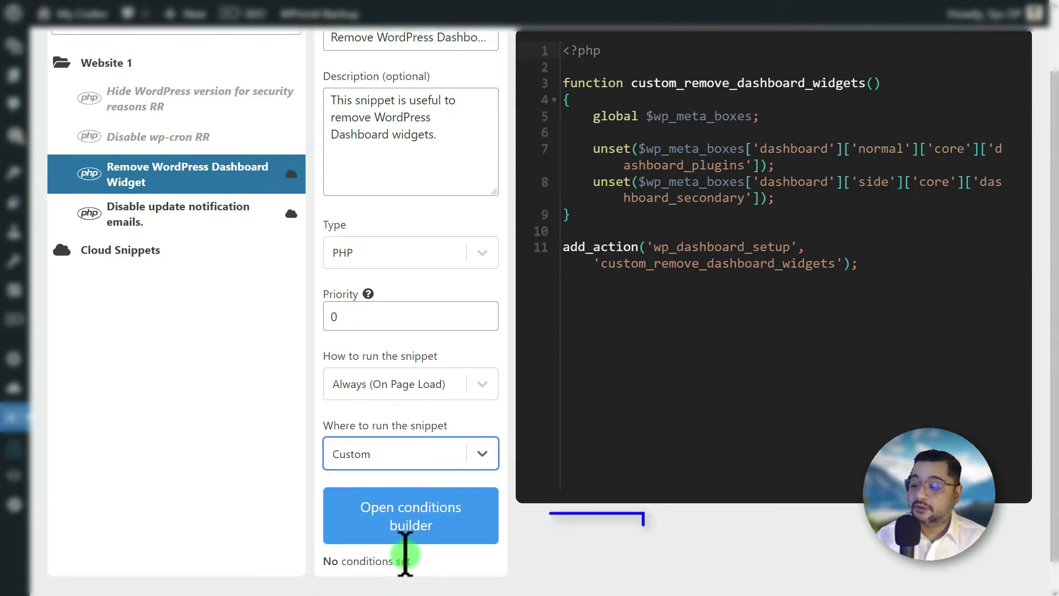
left_click(410, 525)
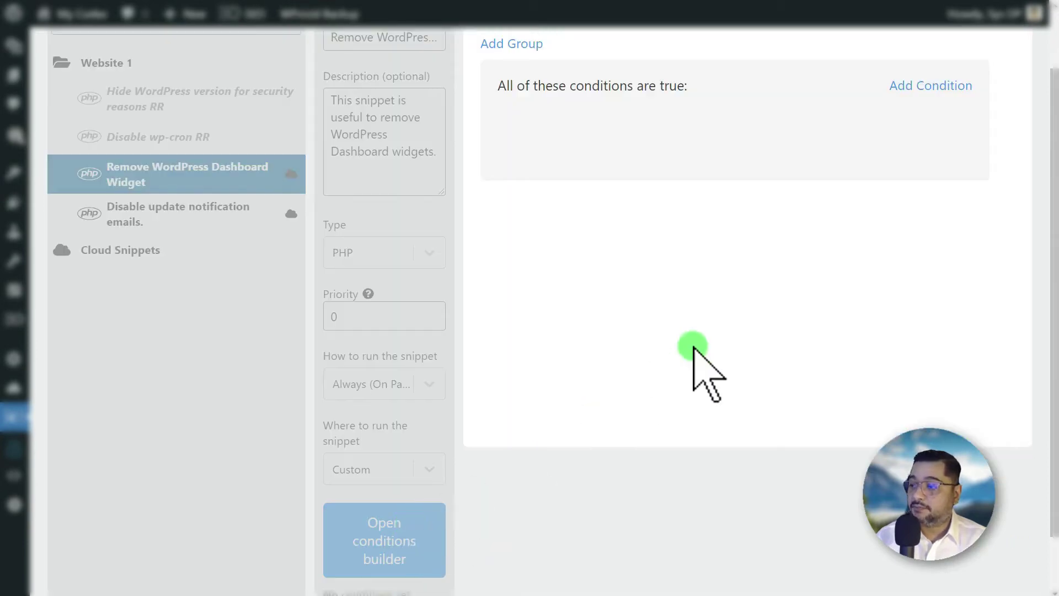
left_click(917, 88)
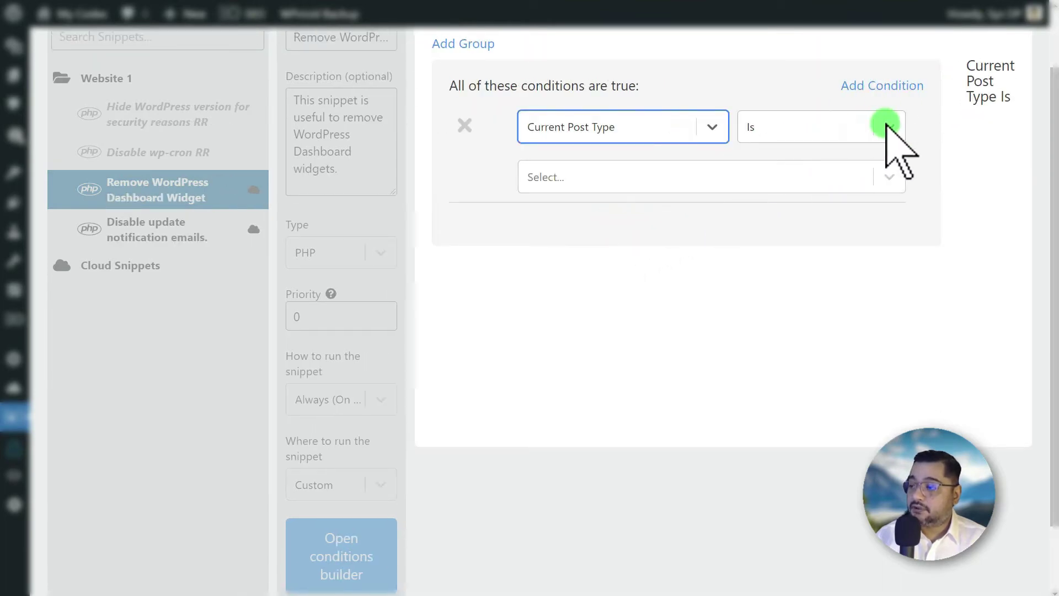
left_click(888, 127)
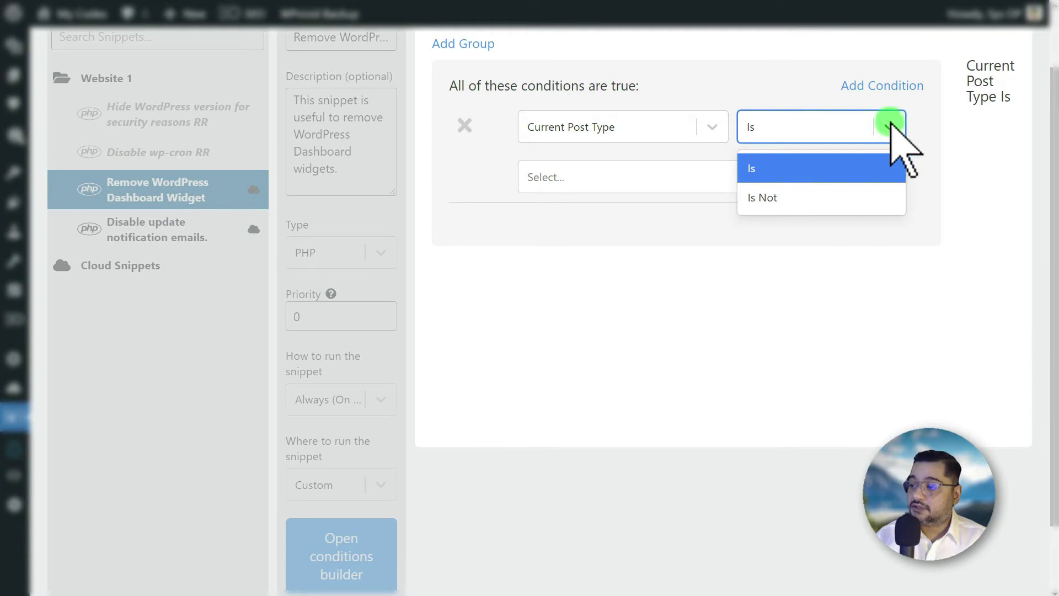
left_click(889, 127)
left_click(761, 182)
left_click(655, 258)
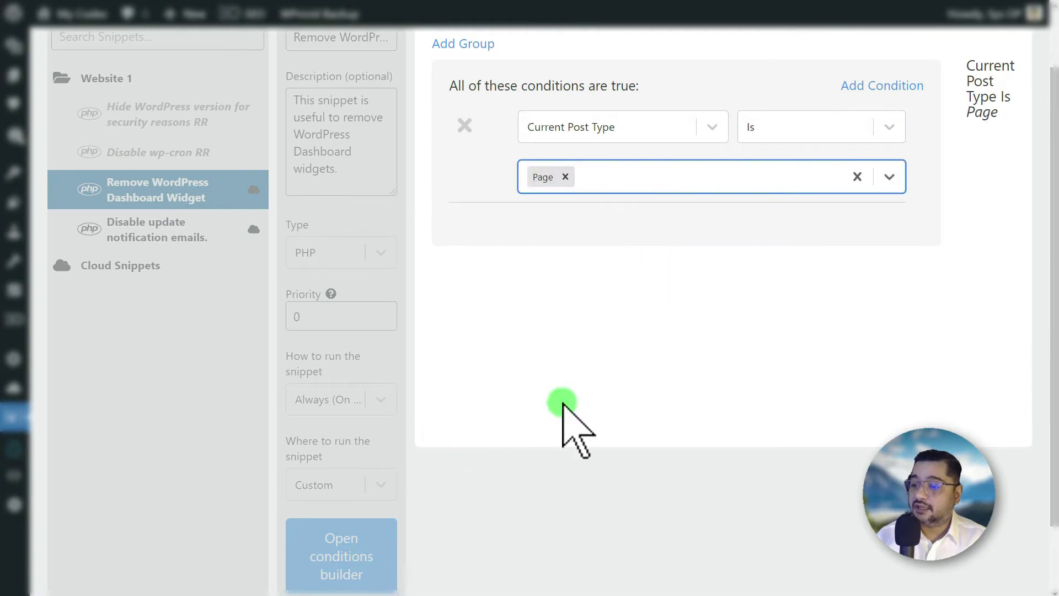
left_click(711, 128)
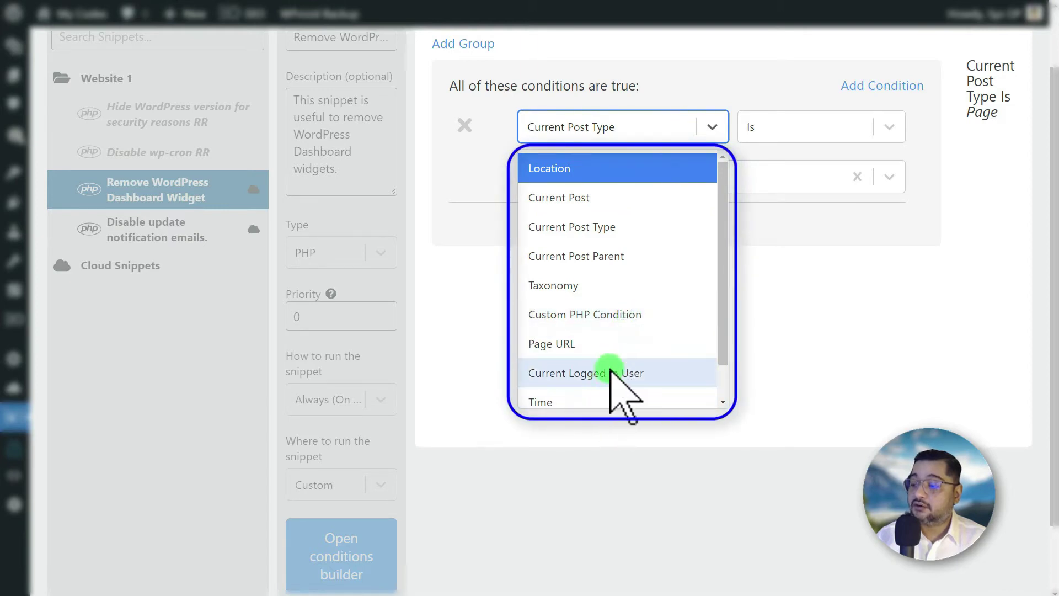
scroll(616, 386, "down", 1)
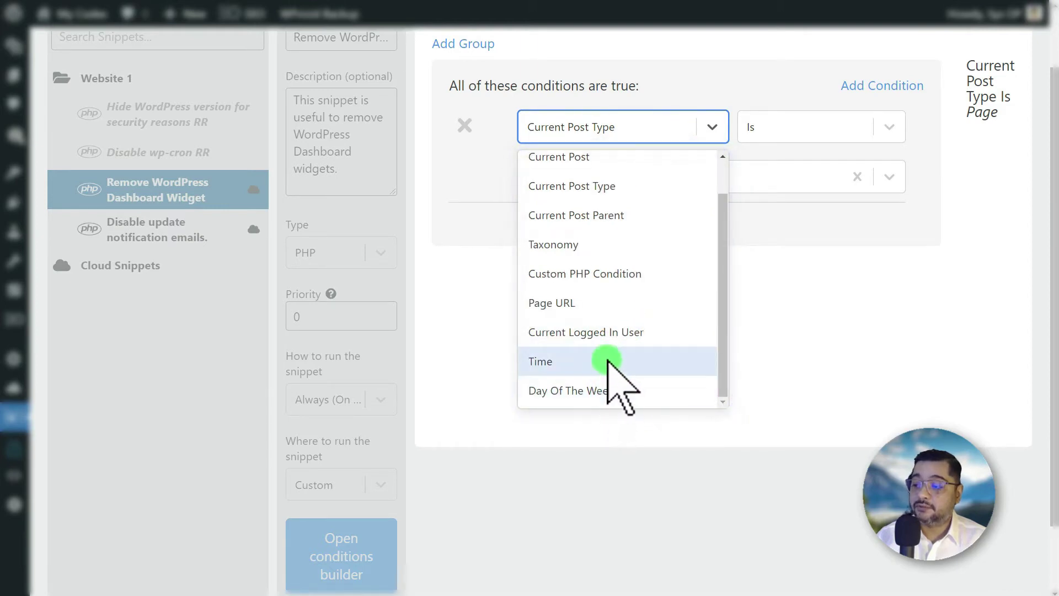
scroll(788, 265, "up", 1)
left_click(783, 77)
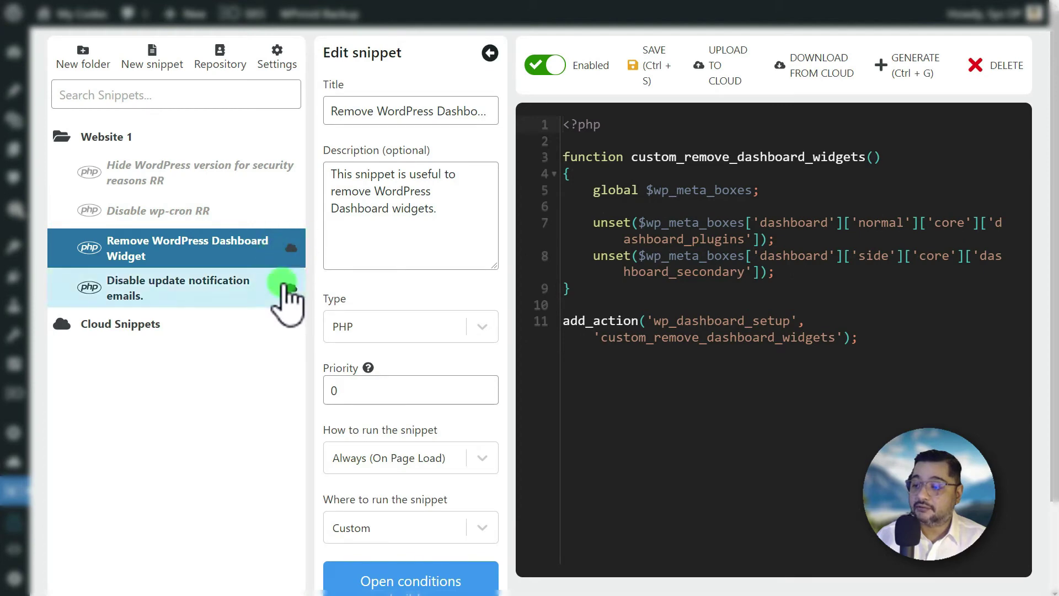
Select the Hide WordPress version for security reasons RR snippet and upload it to the cloud.
left_click(232, 208)
left_click(198, 172)
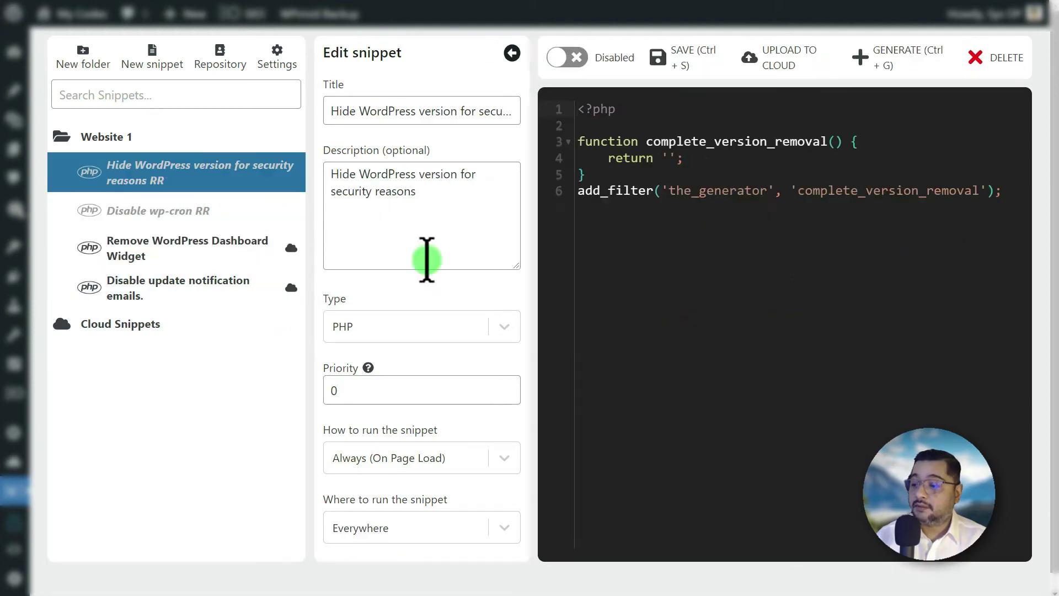
left_click(787, 69)
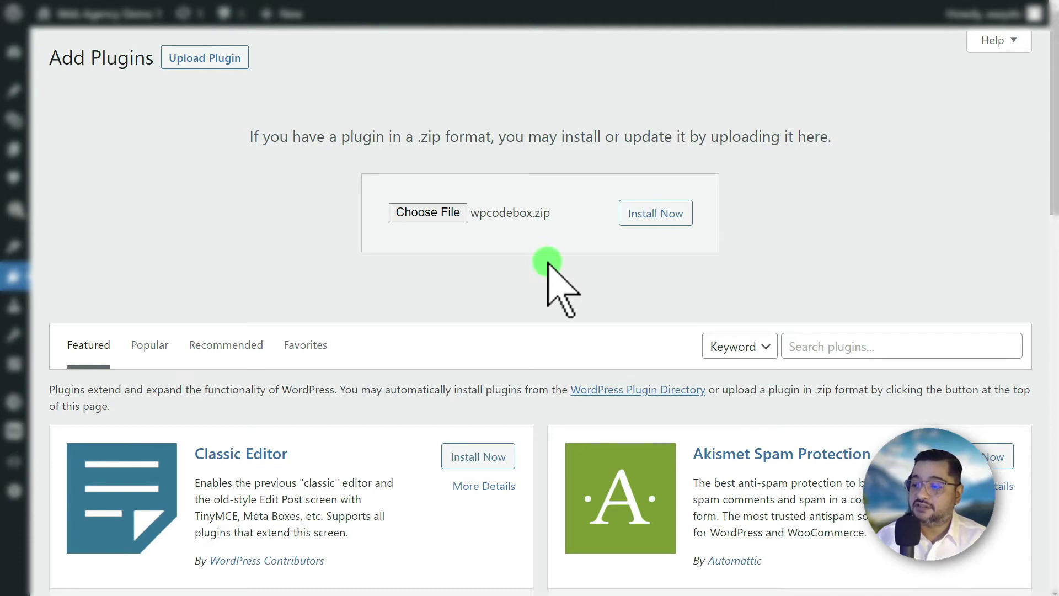
Install WPCodeBox from wpcodebox.zip on the second site and activate the plugin.
left_click(654, 217)
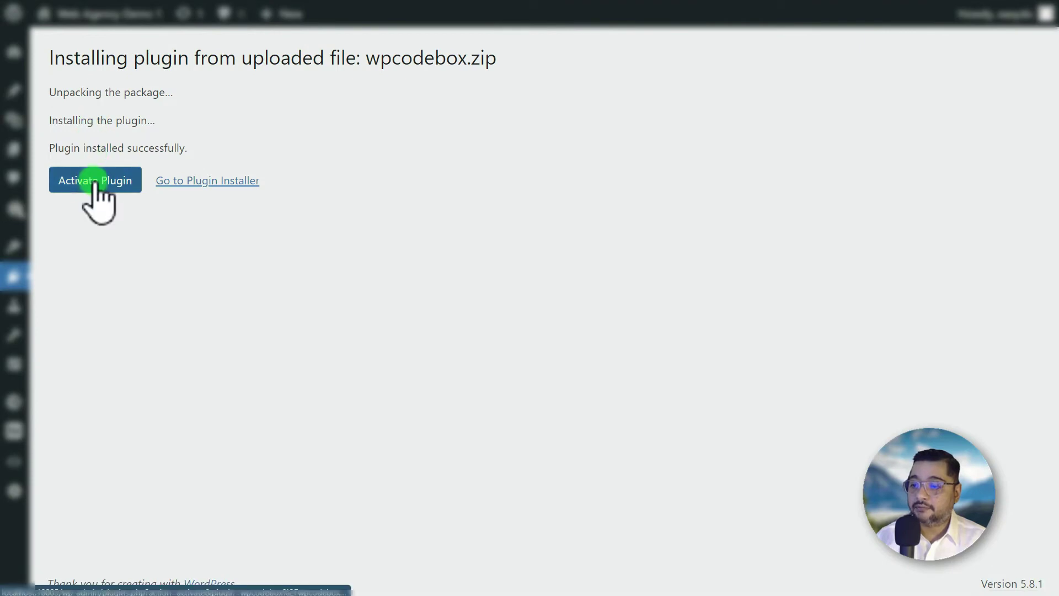
left_click(95, 183)
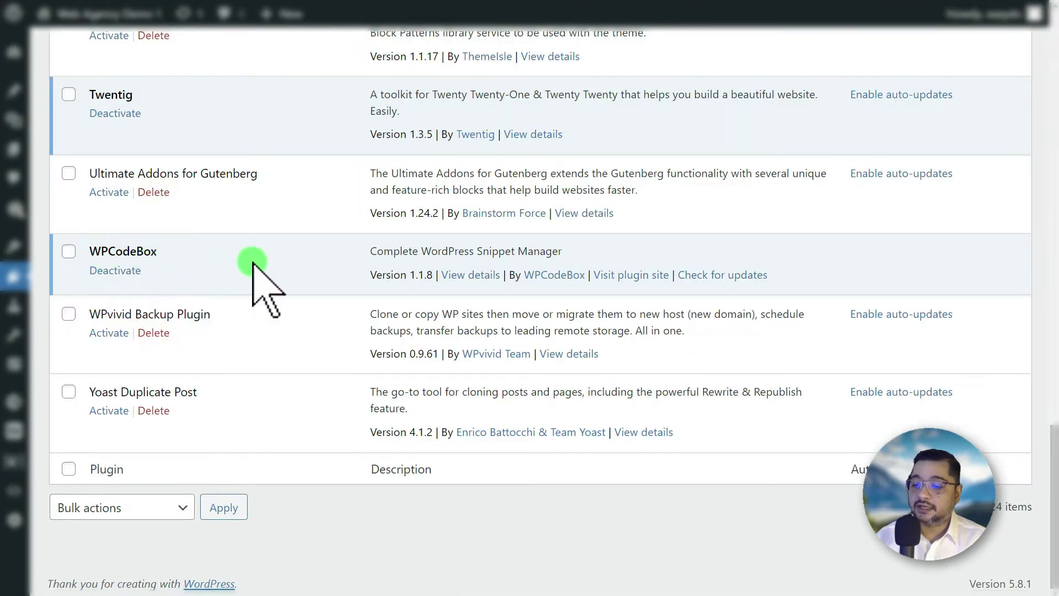
Download the Hide WordPress version snippet from the cloud, enable it and save.
left_click(17, 465)
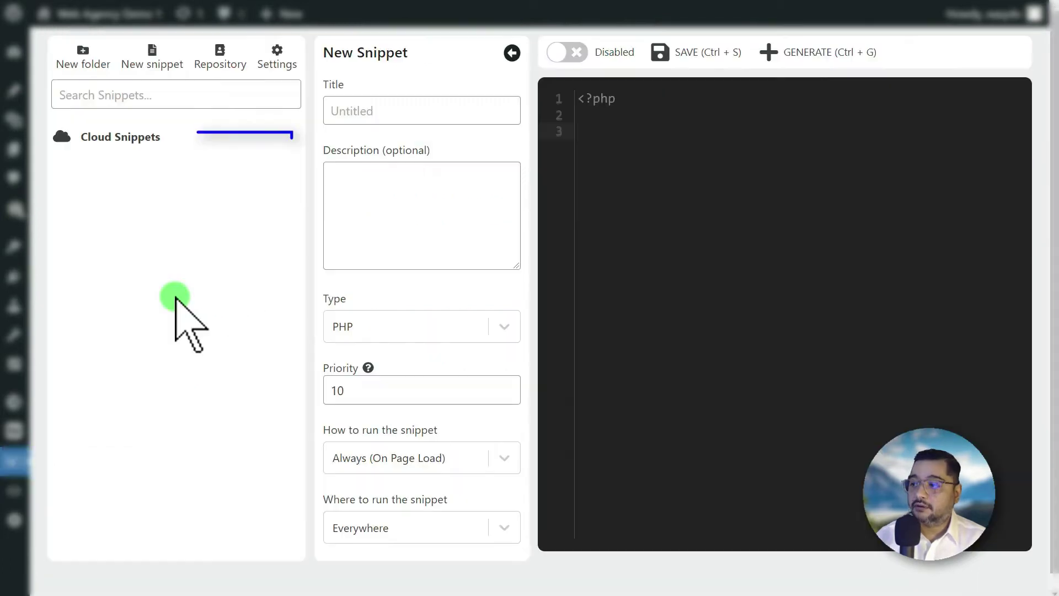
left_click(120, 138)
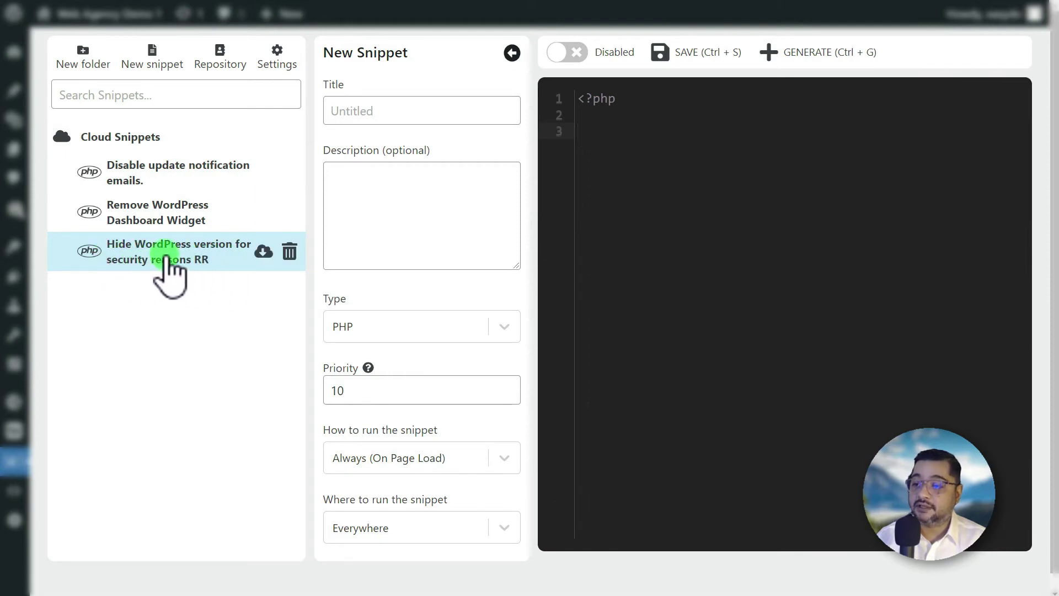
left_click(264, 252)
left_click(178, 144)
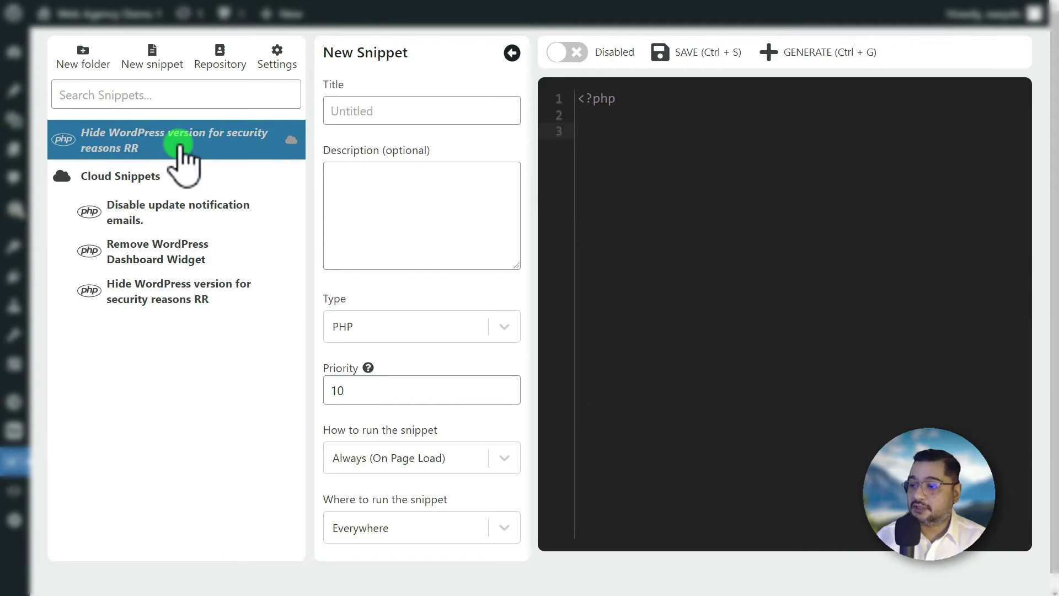
left_click(543, 65)
left_click(654, 83)
Create an Admin Functions folder and move the Hide WordPress version snippet into it.
left_click(84, 55)
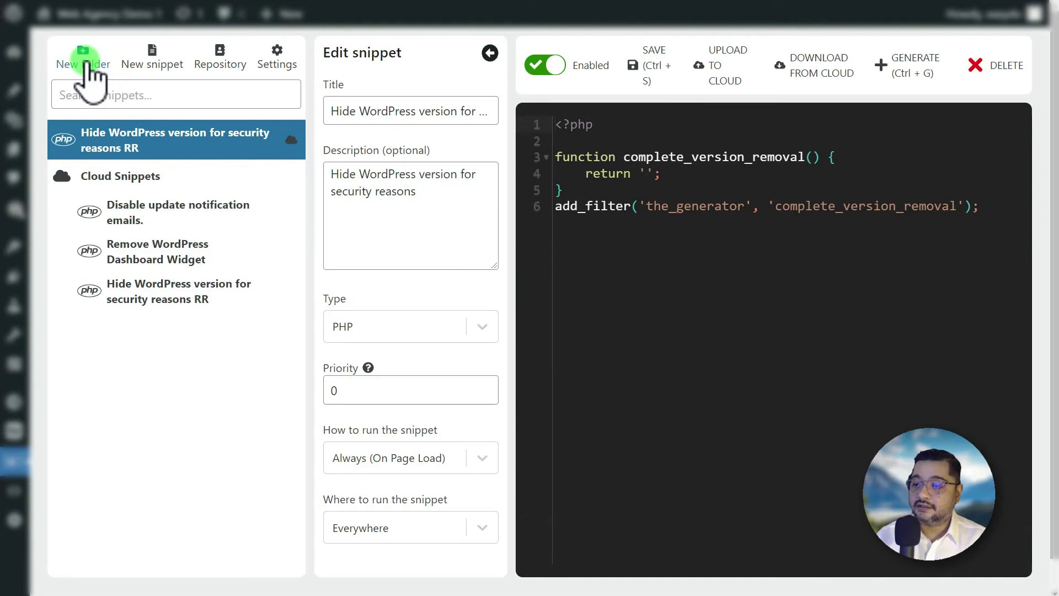
type("Admin Functions")
left_click(142, 91)
left_click_drag(180, 149, 177, 168)
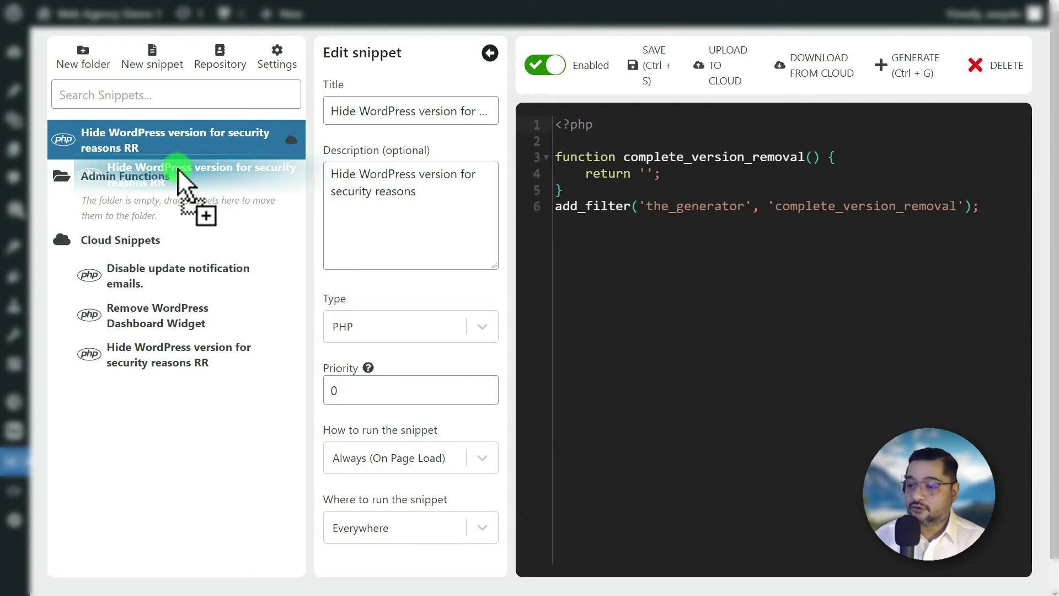
left_click_drag(178, 168, 178, 169)
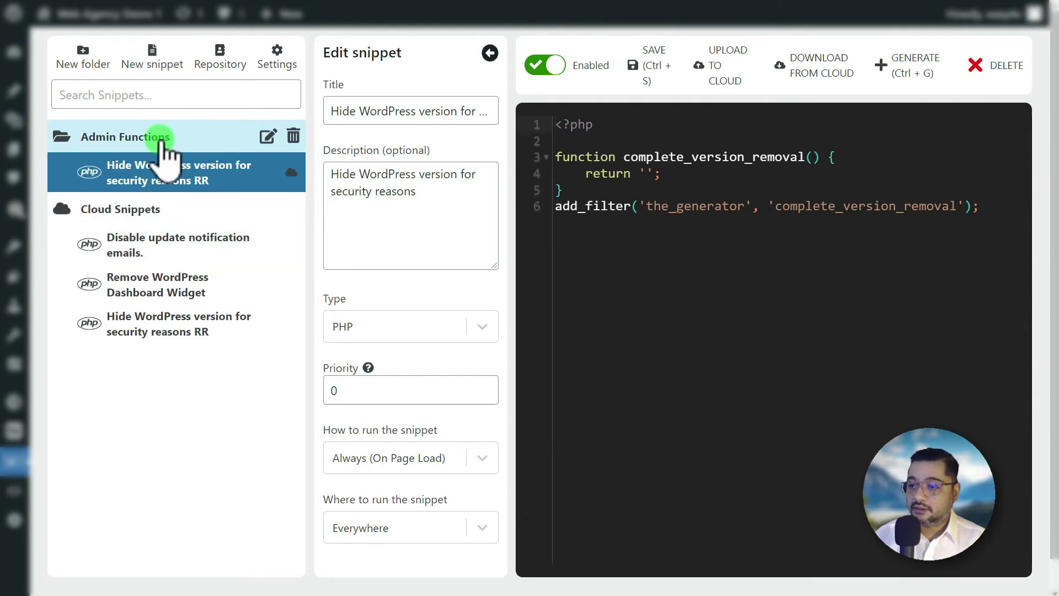
Browse the repository's General and Tracking Code snippets, then add Google Tag Manager Code.
left_click(220, 61)
left_click(130, 178)
left_click(234, 284)
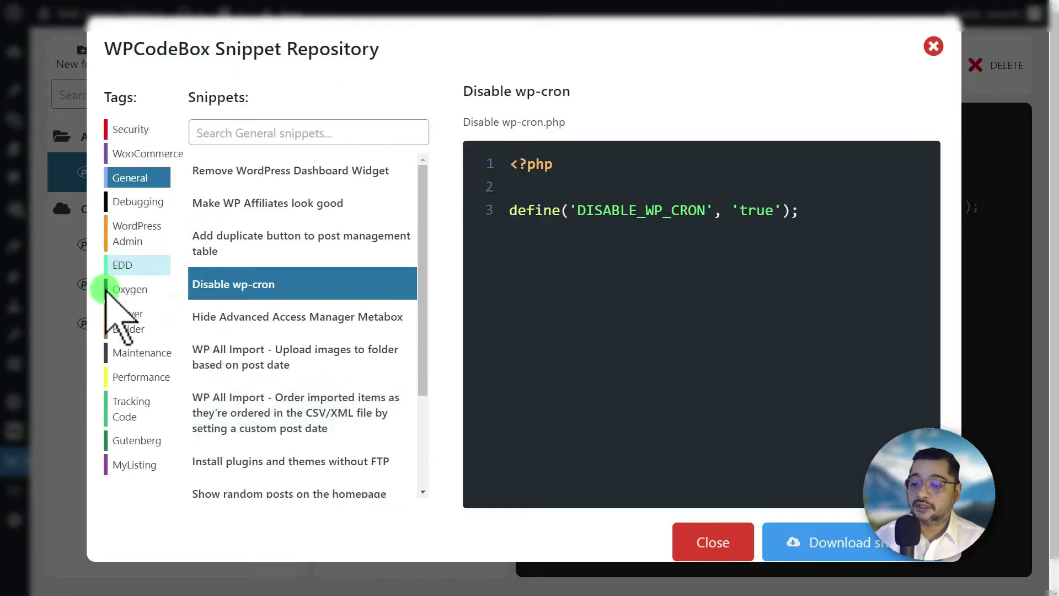
left_click(125, 410)
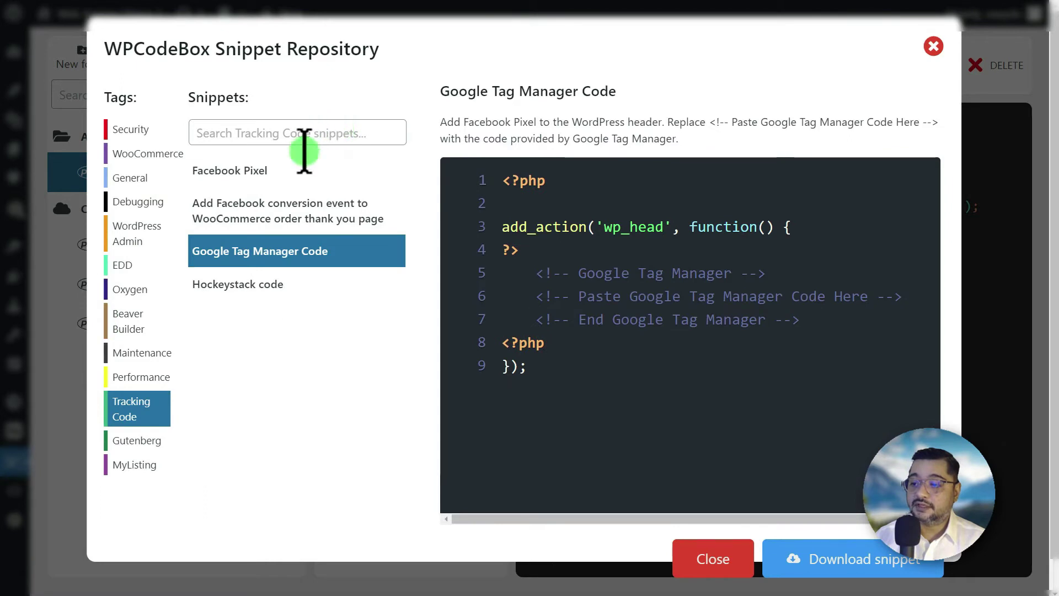
left_click(311, 284)
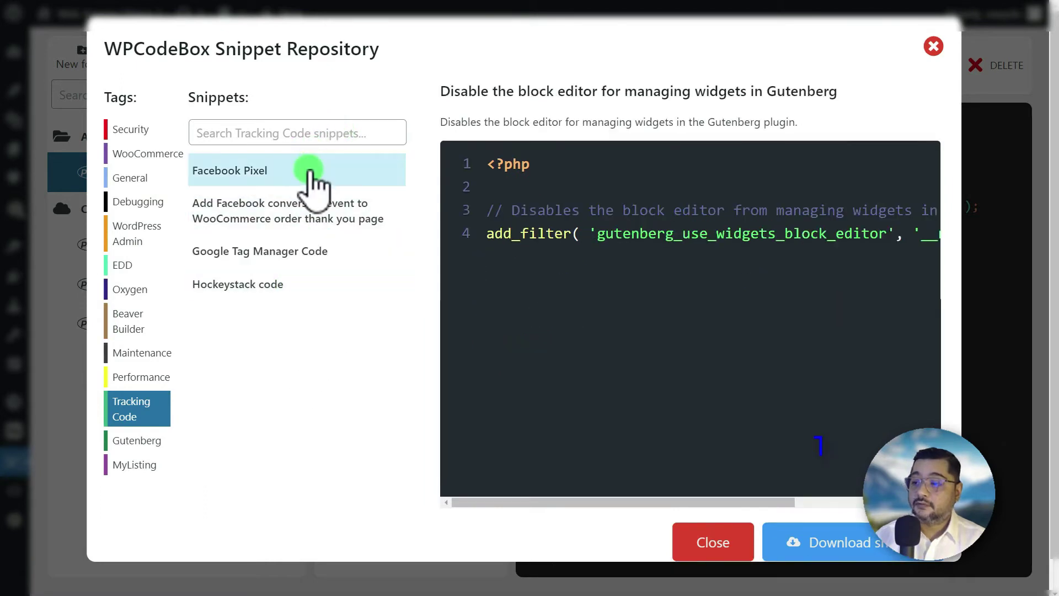
left_click(307, 255)
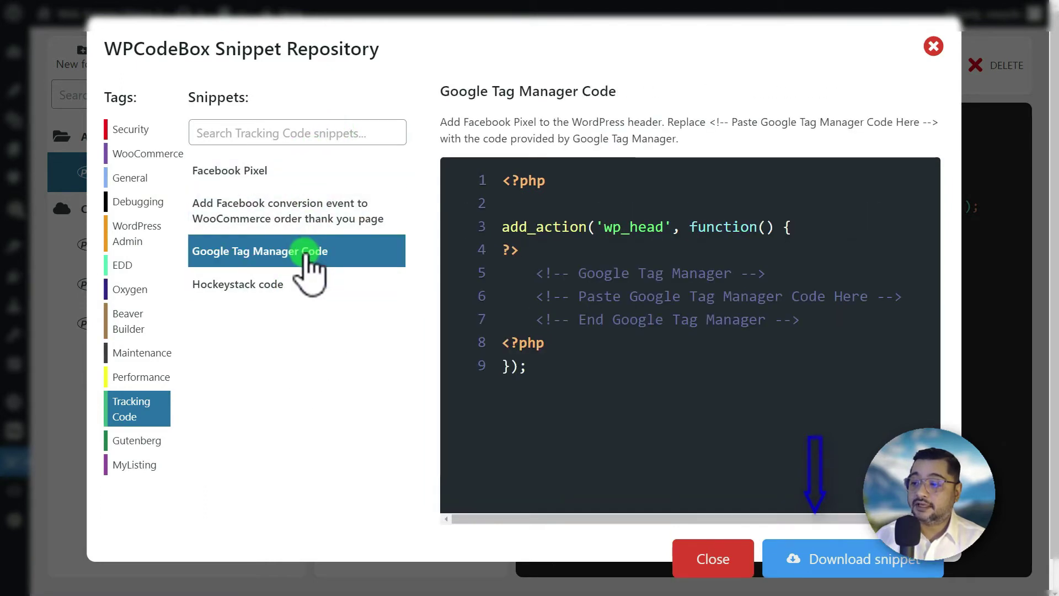
left_click(803, 560)
left_click(241, 146)
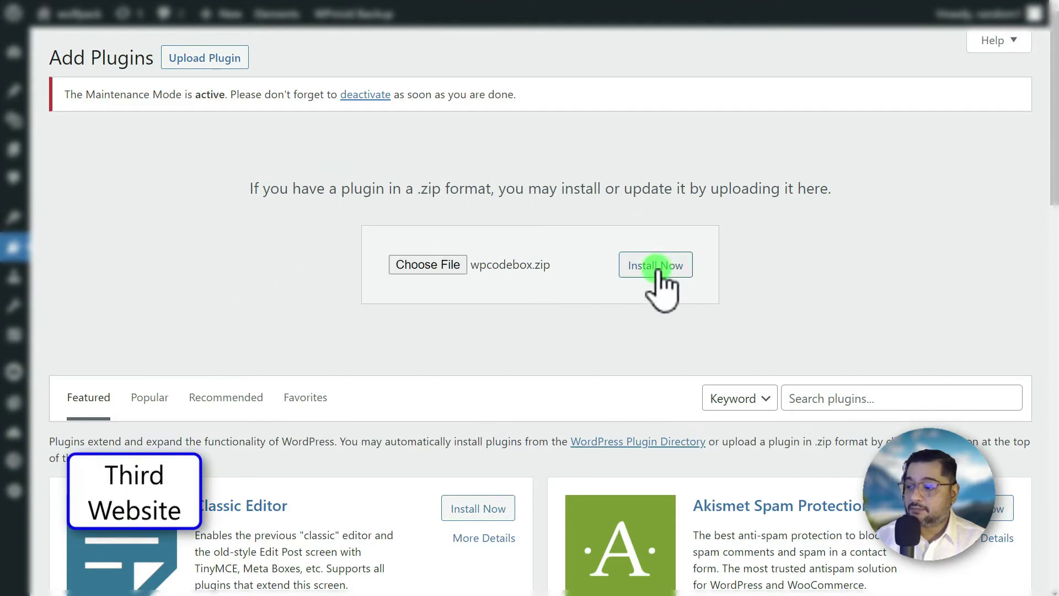
Install WPCodeBox 1.1.8 from wpcodebox.zip and activate it.
left_click(657, 266)
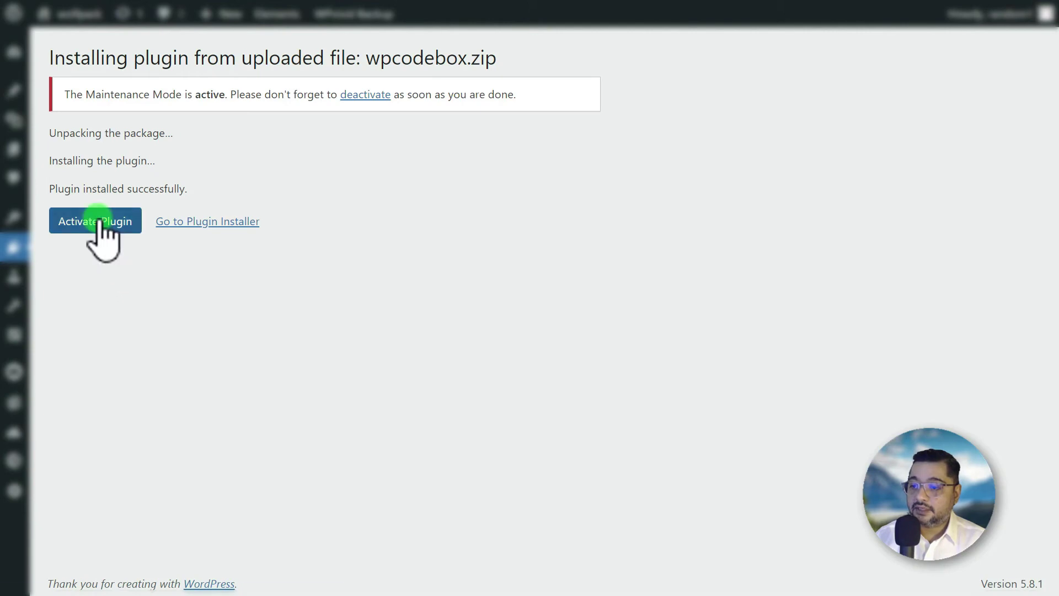
left_click(95, 223)
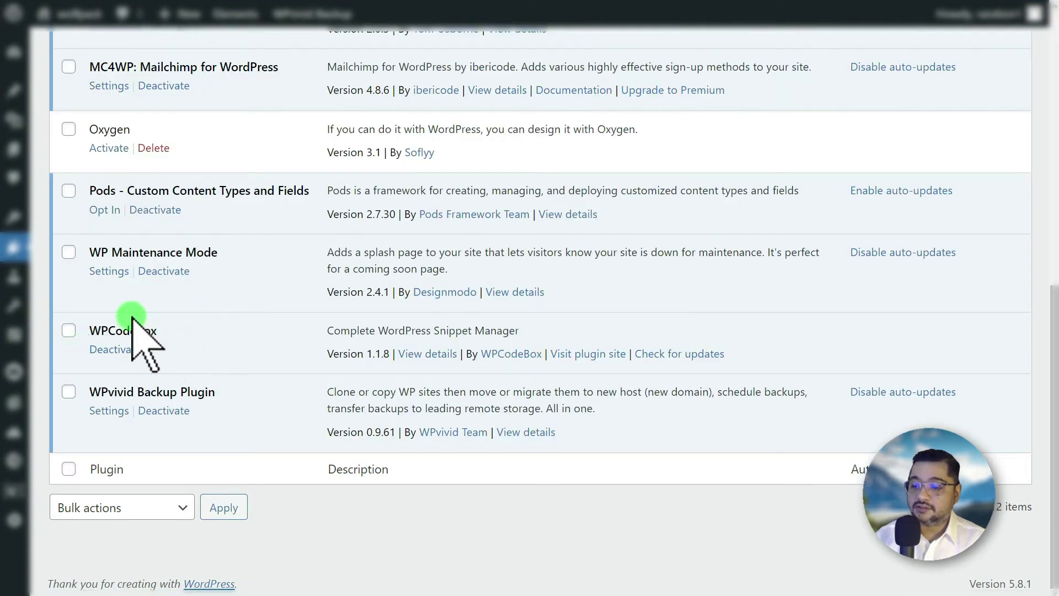
Download the Hide WordPress version and Disable update notification emails snippets from Cloud Snippets.
left_click(16, 495)
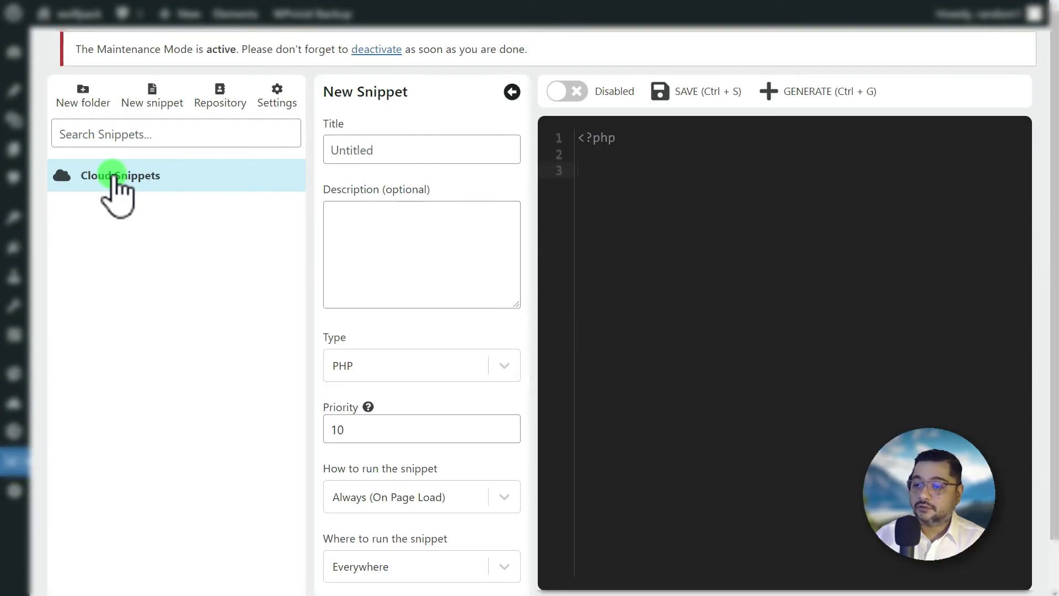
left_click(116, 177)
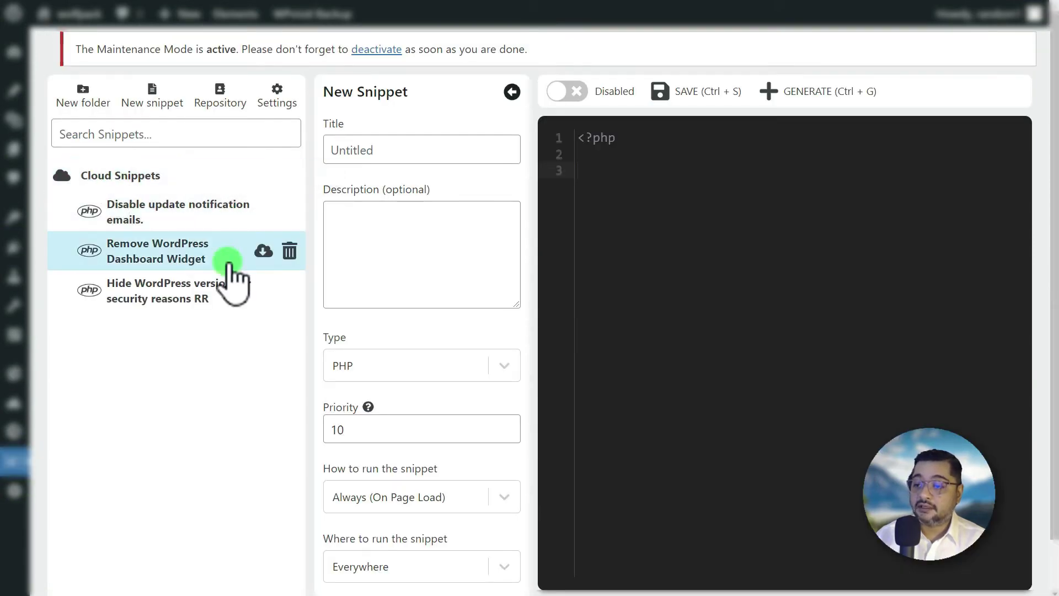
mouse_move(221, 295)
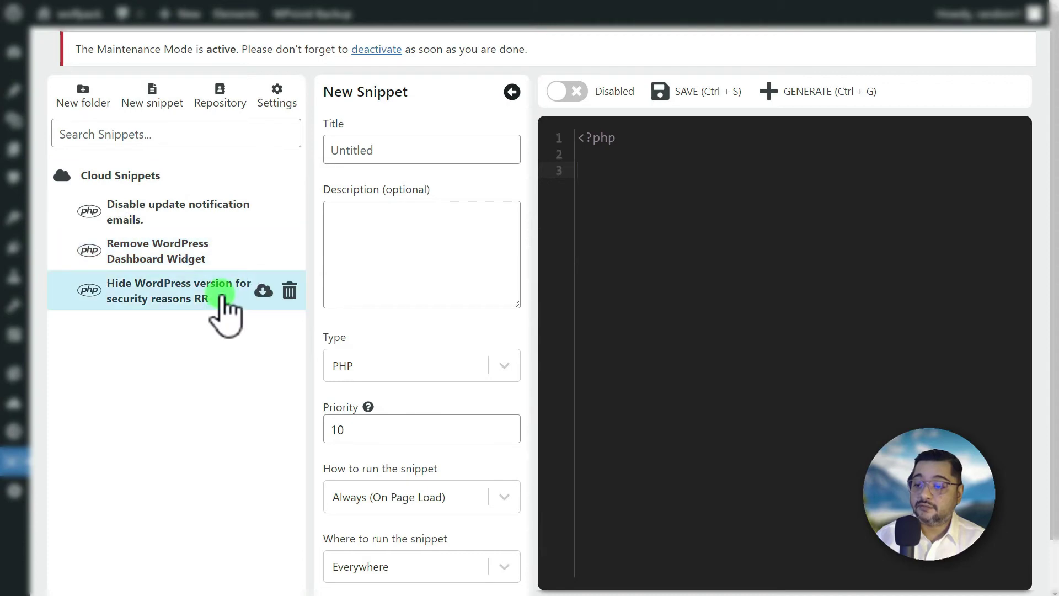
left_click(264, 291)
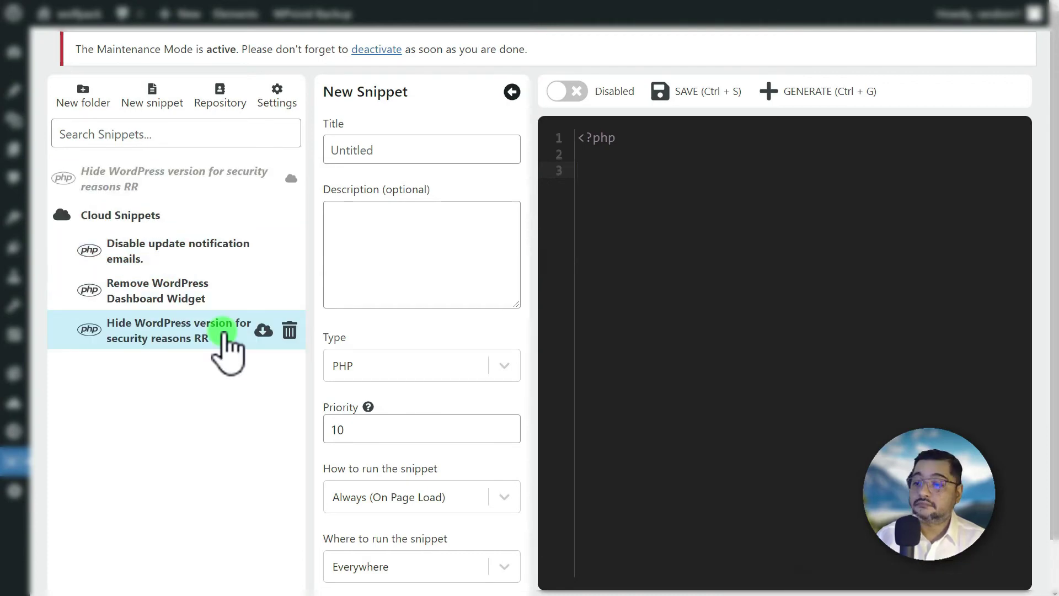
left_click(146, 243)
Enable the Disable update notification emails snippet and save it.
left_click(194, 178)
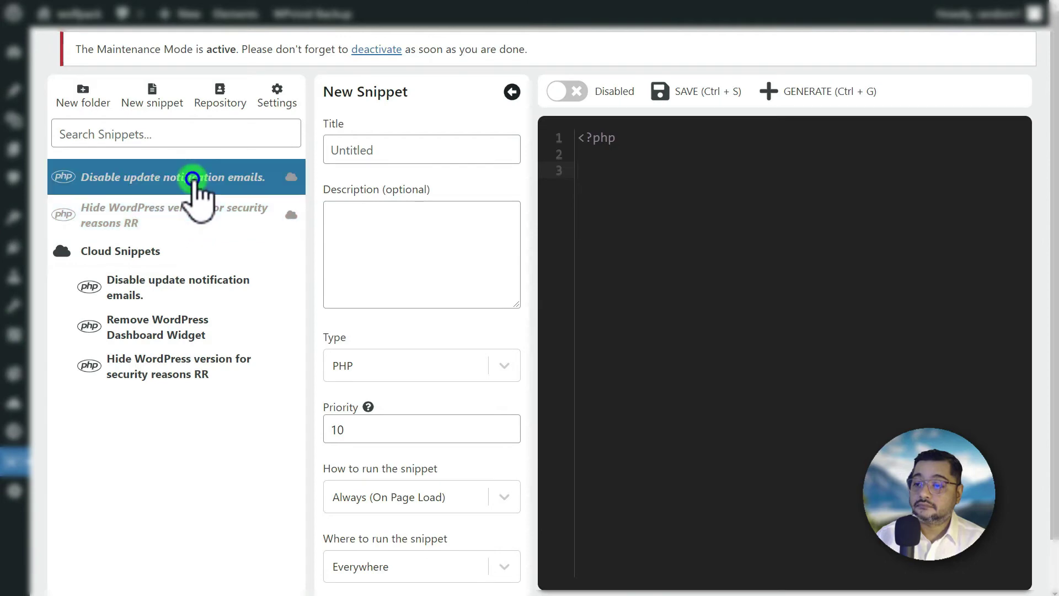
left_click(546, 106)
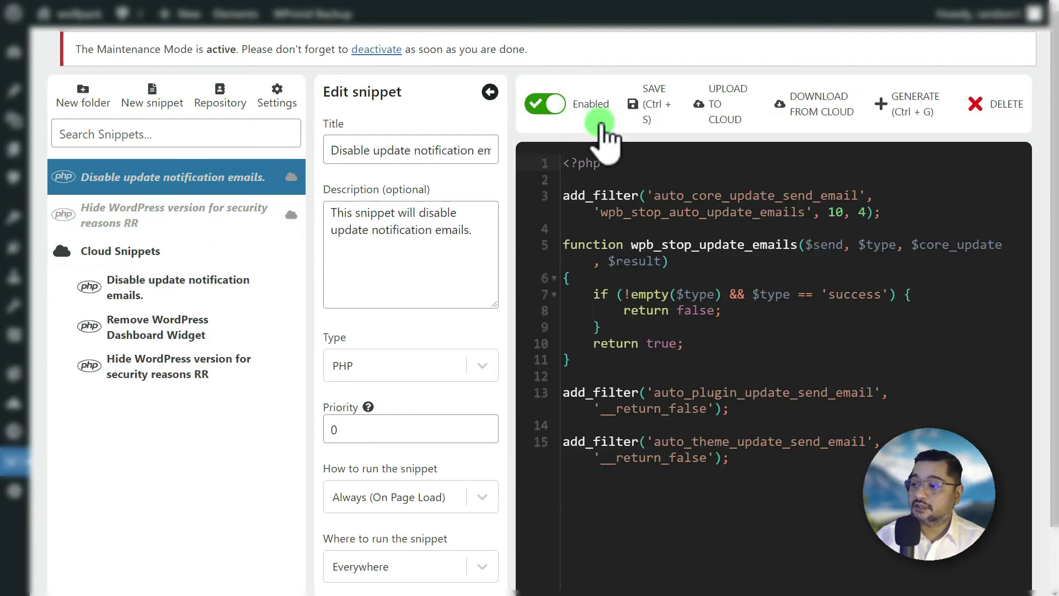
left_click(644, 110)
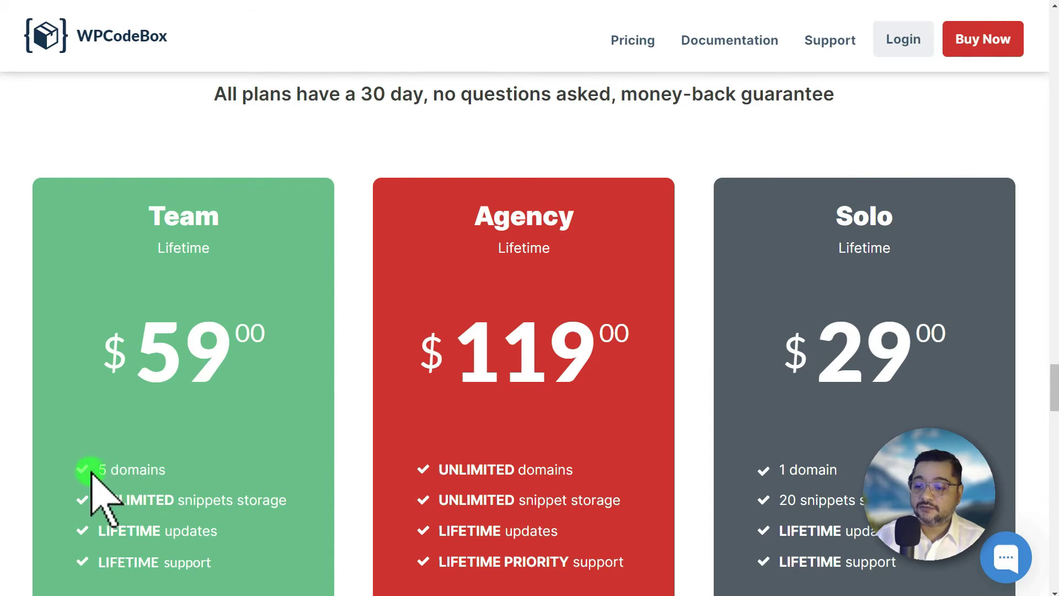
Scroll to the lifetime plans and pick the $119 Agency license.
scroll(338, 359, "down", 5)
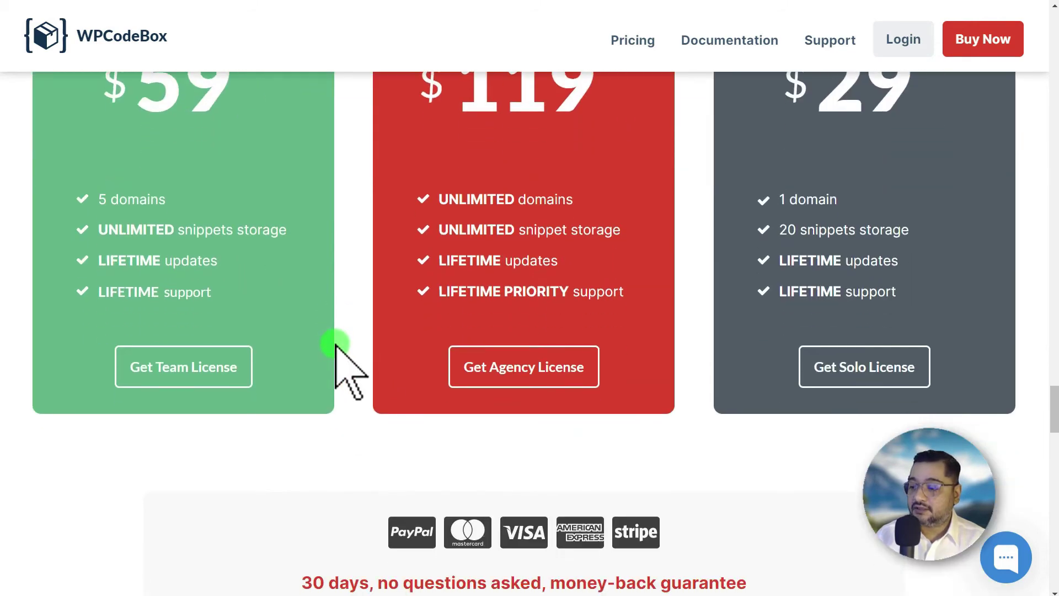
left_click(538, 372)
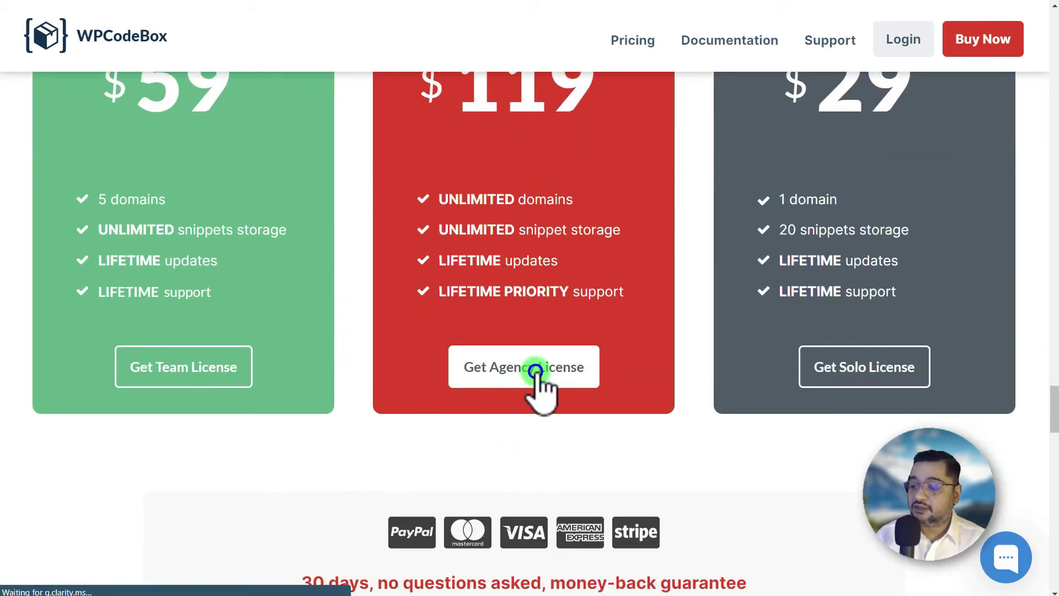
Apply the coupon code FBSPECIAL to the Agency order at checkout.
left_click(436, 165)
left_click(295, 293)
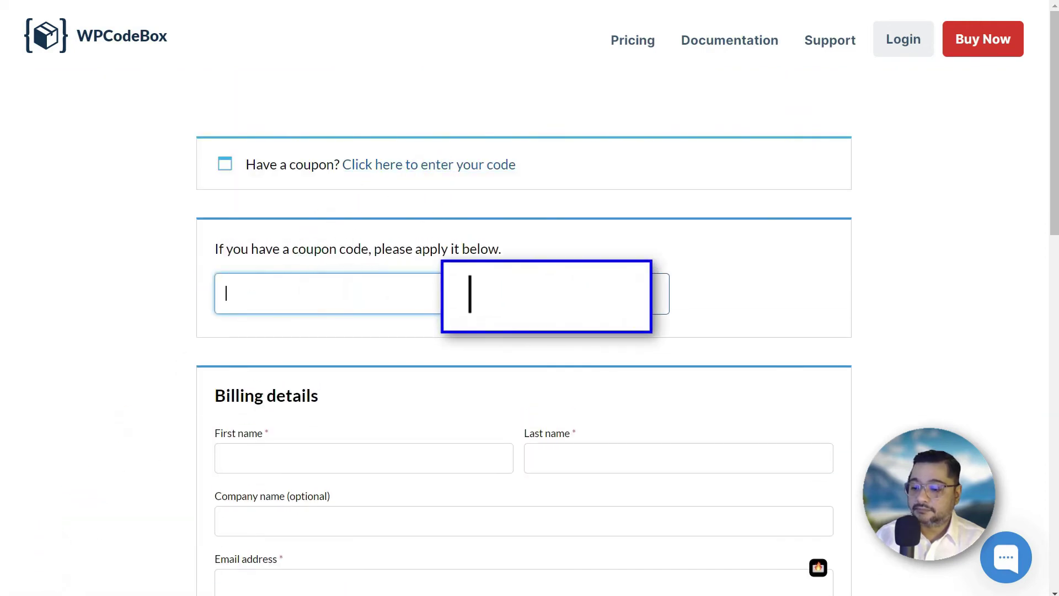
type("FBSPECIAL")
left_click(612, 306)
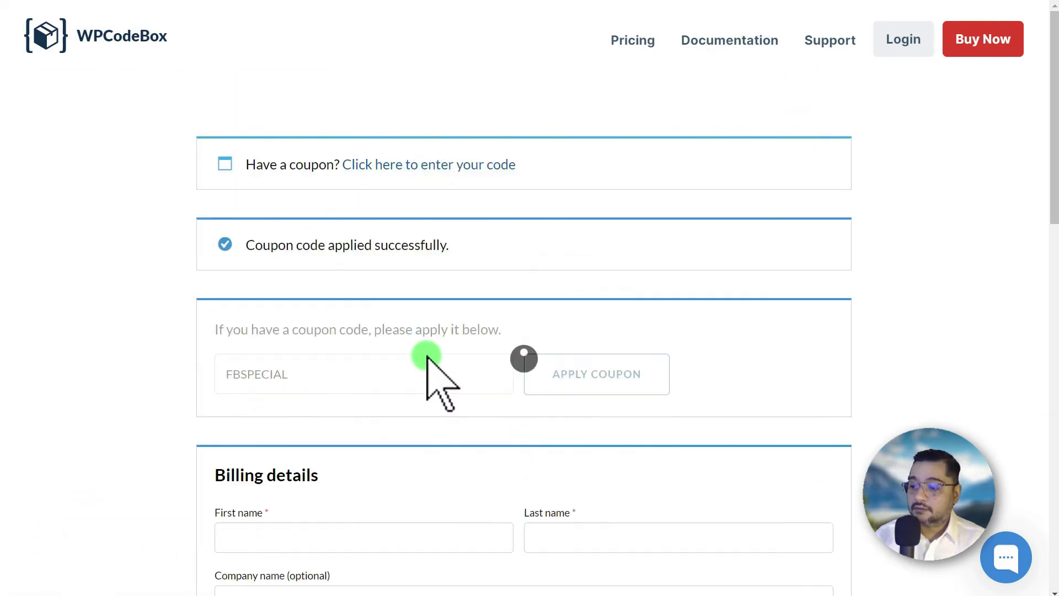
Highlight the $29.75 coupon discount, the $89.25 order total and the FBSPECIAL code.
scroll(434, 303, "down", 9)
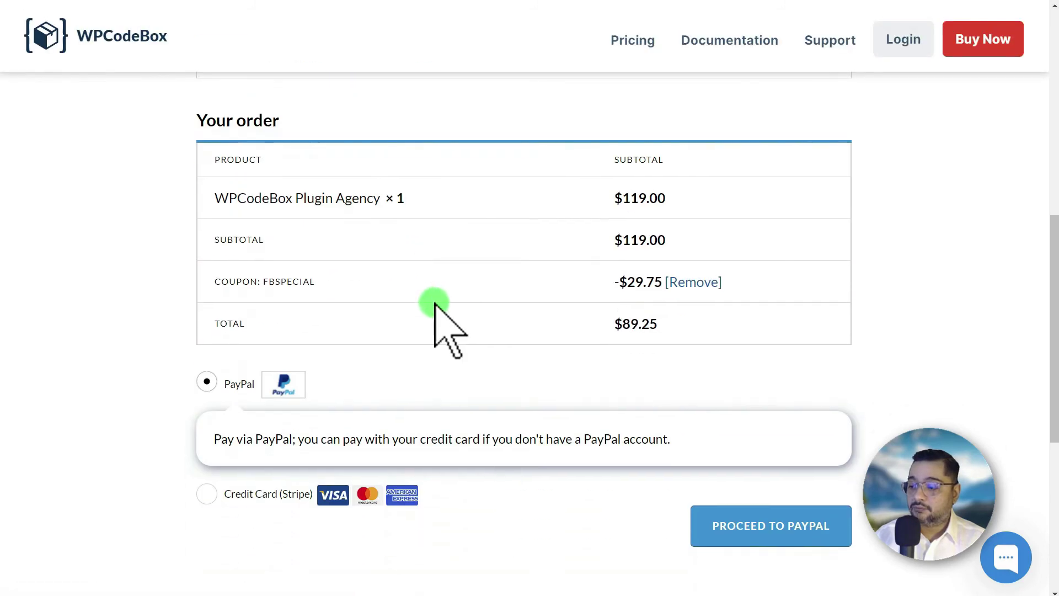
left_click_drag(618, 280, 662, 280)
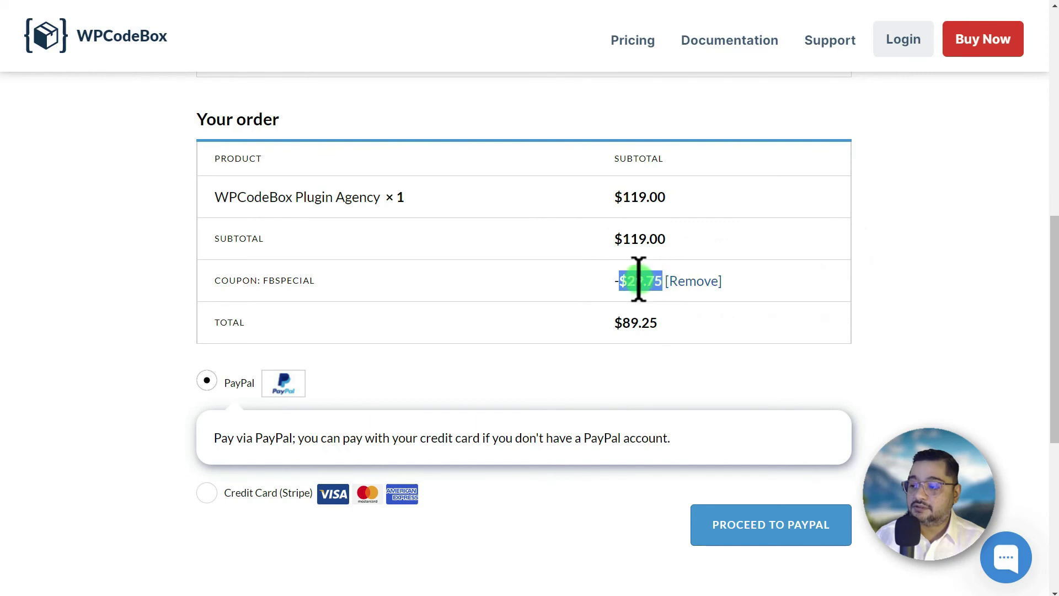
left_click_drag(659, 323, 614, 329)
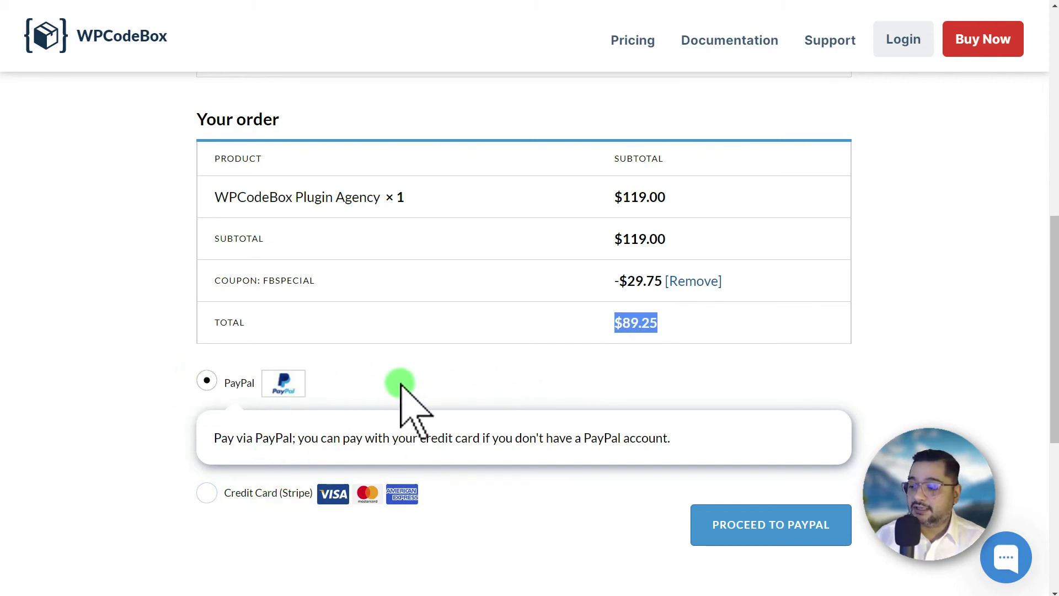
double_click(289, 281)
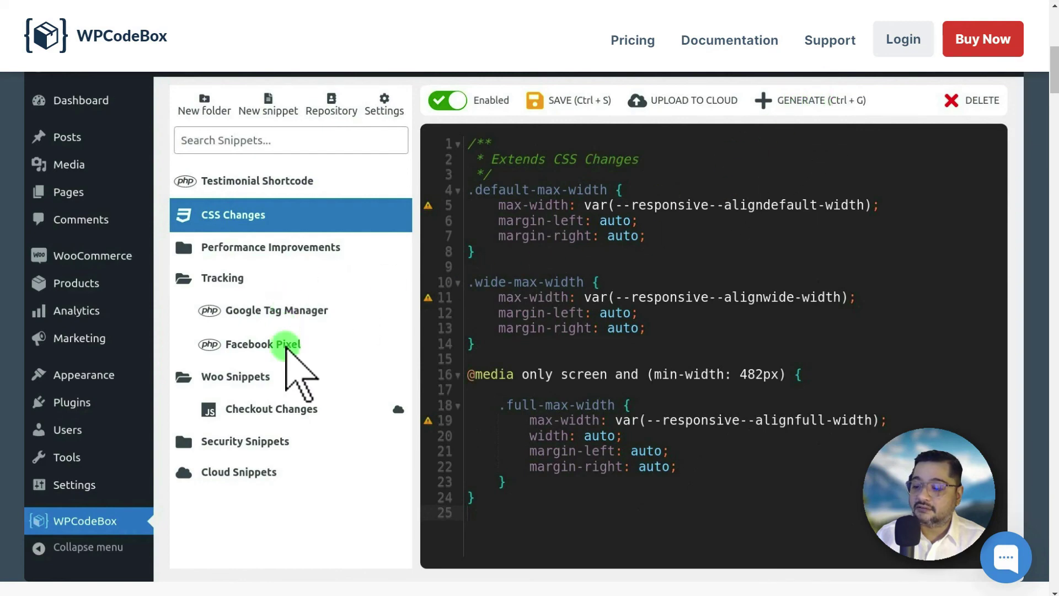
Scroll the homepage down to the feature grid showing Cloud saving, Conditional Loading and Snippet Repository.
scroll(301, 427, "down", 10)
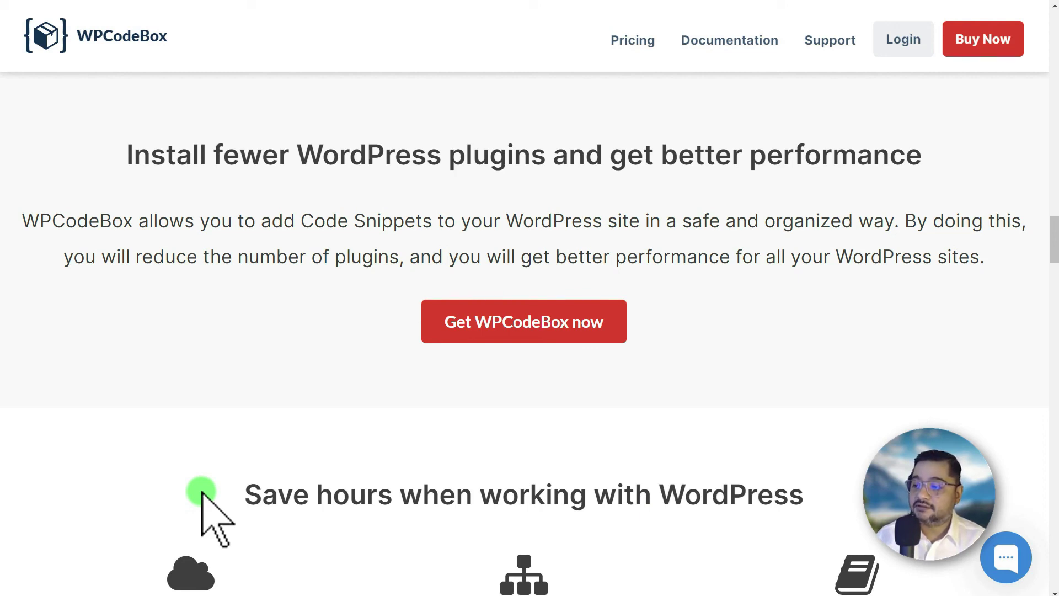
scroll(201, 491, "down", 5)
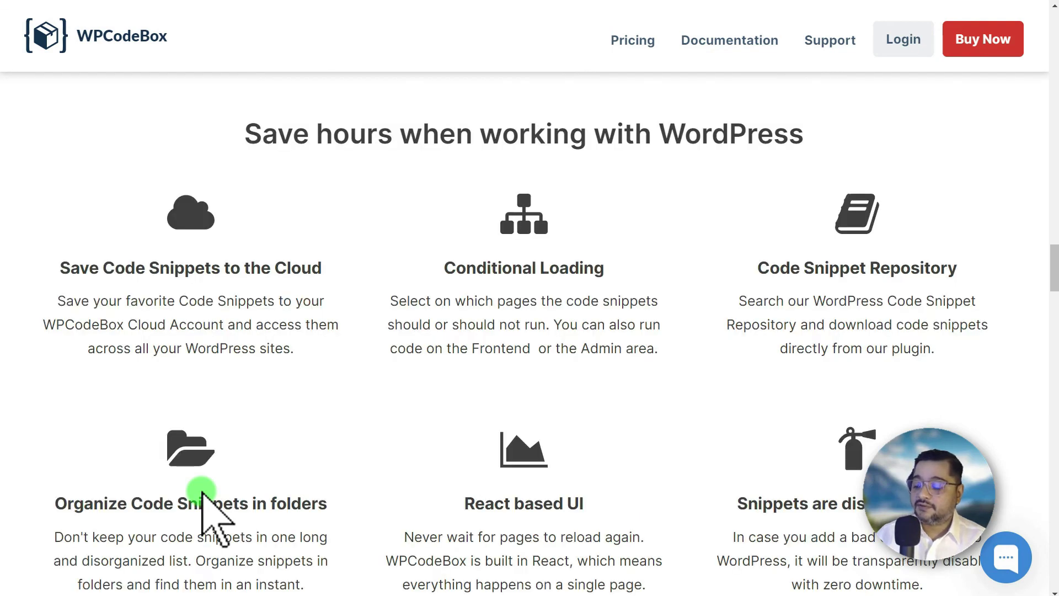